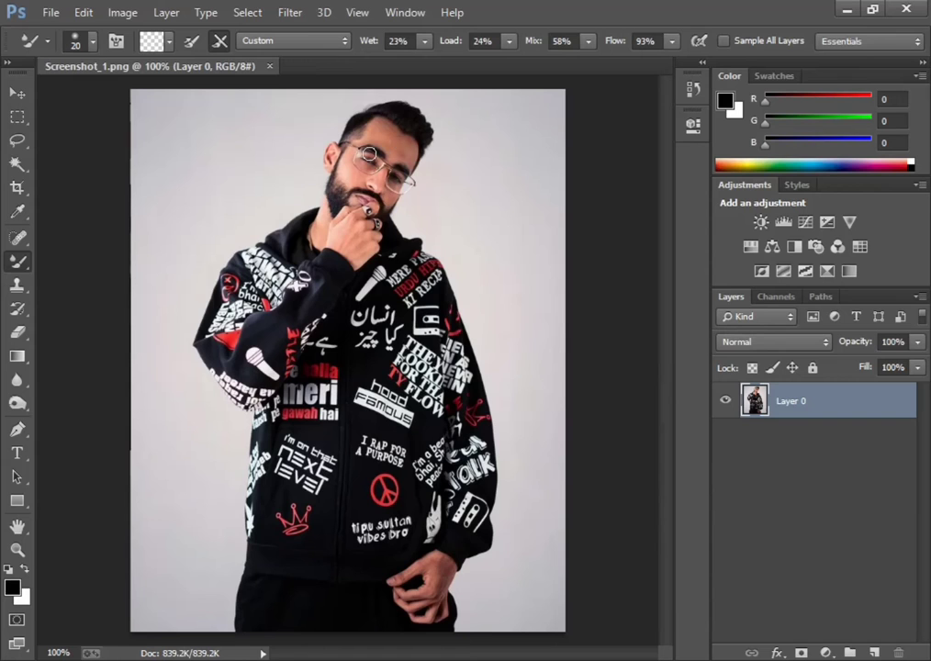
Zoom to 400% on the face and shrink the Mixer Brush to size 7.
key(ctrl+plus)
key(ctrl+plus)
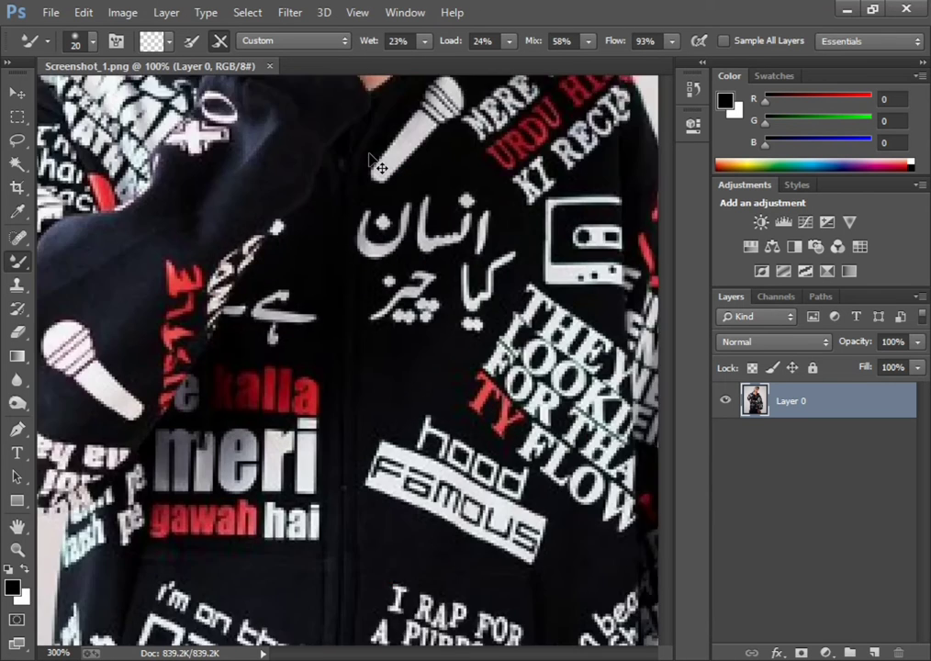
key(ctrl+plus)
scroll(511, 81, up, 5)
scroll(512, 81, up, 4)
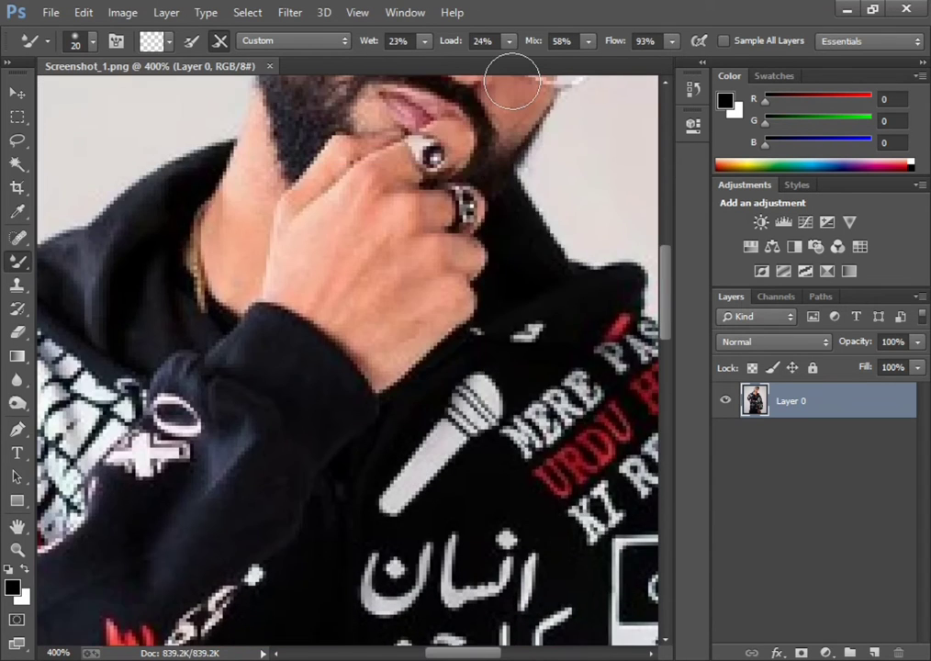
scroll(511, 81, up, 3)
scroll(512, 81, up, 2)
key(bracketleft)
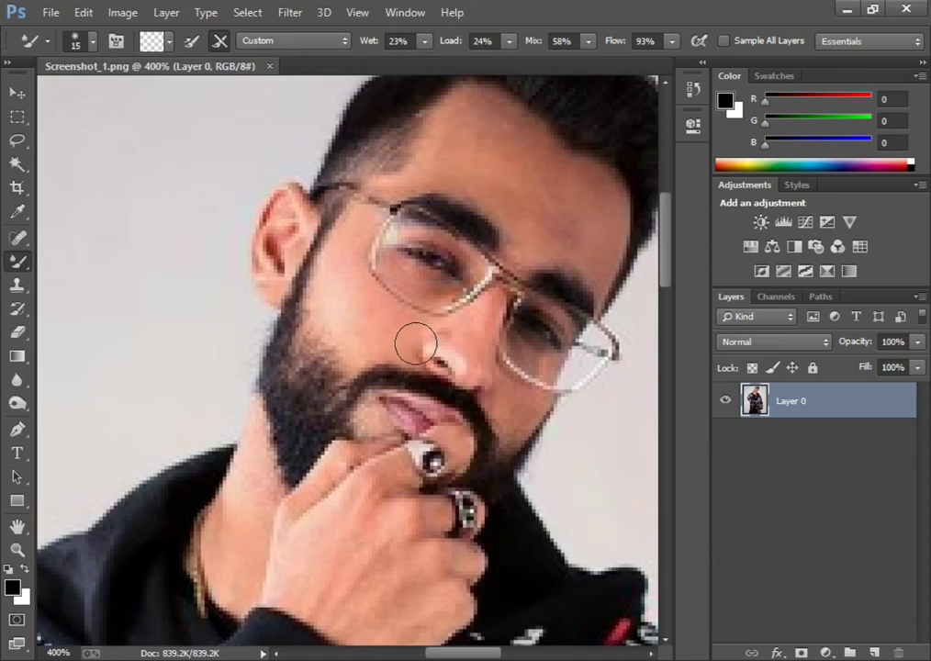
key(bracketleft)
key(bracketleft)
key(bracketleft)
Blend the cheek and temple skin beside the glasses with soft Mixer Brush strokes.
key(bracketright)
drag(345, 357, 337, 341)
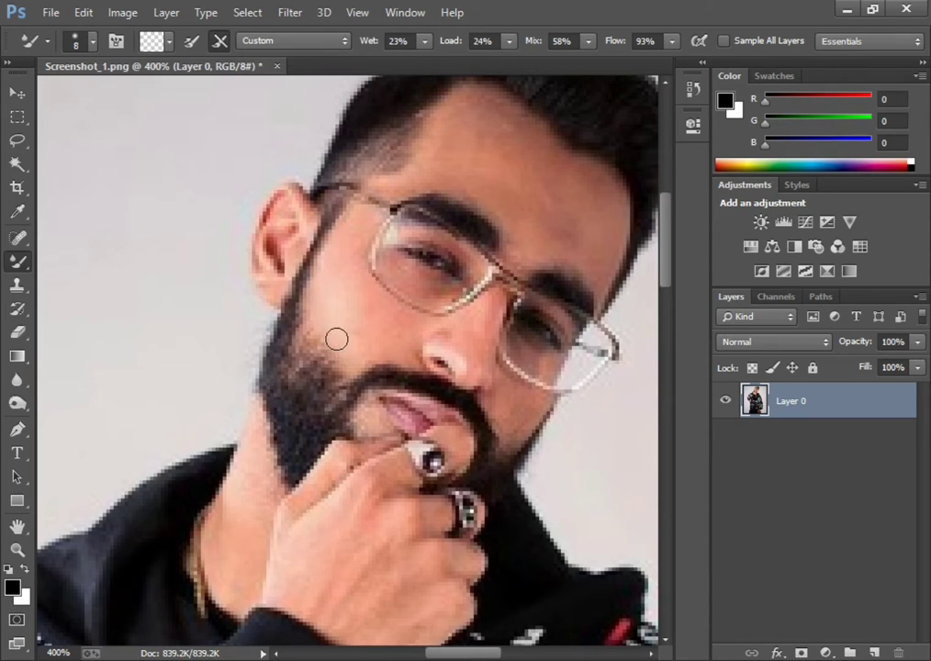
key(bracketright)
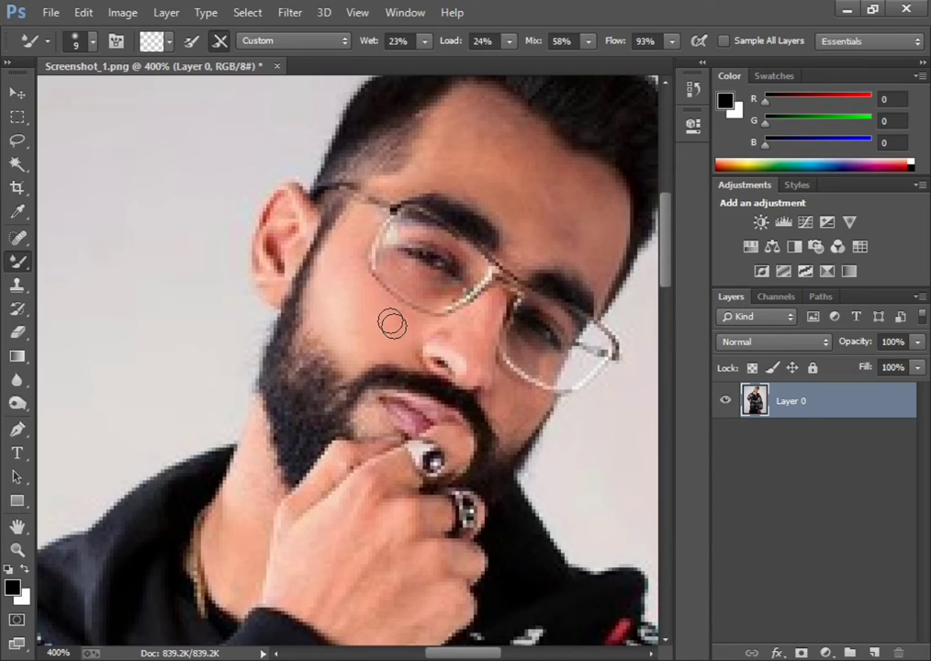
key(bracketleft)
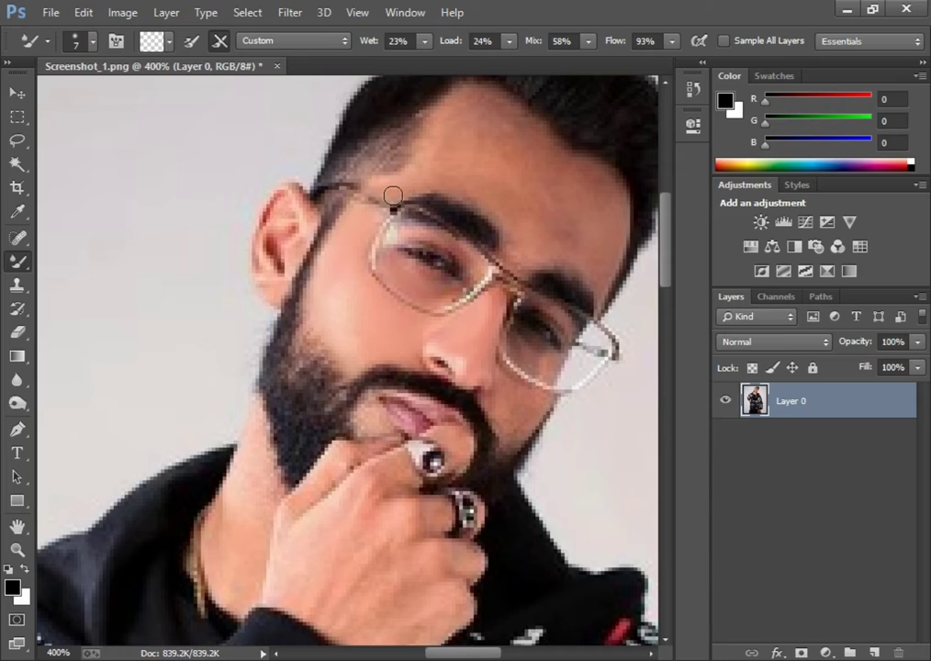
key(bracketright)
Blend the forehead, brow area and glasses-bridge skin, resizing the Mixer Brush between broad and detailed strokes.
scroll(434, 151, up, 2)
key(bracketright)
key(bracketright)
key(bracketright)
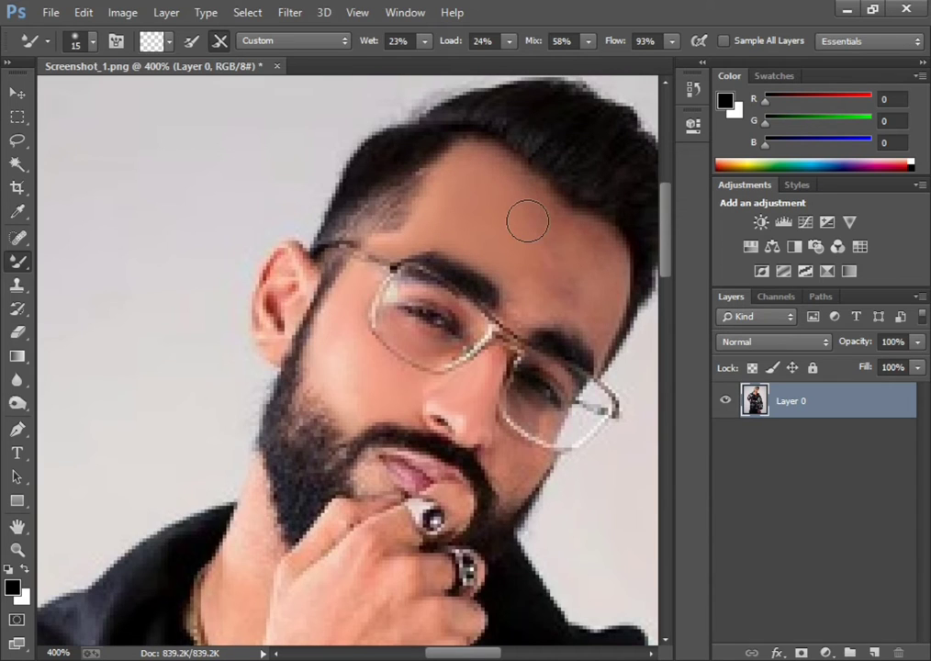
key(bracketleft)
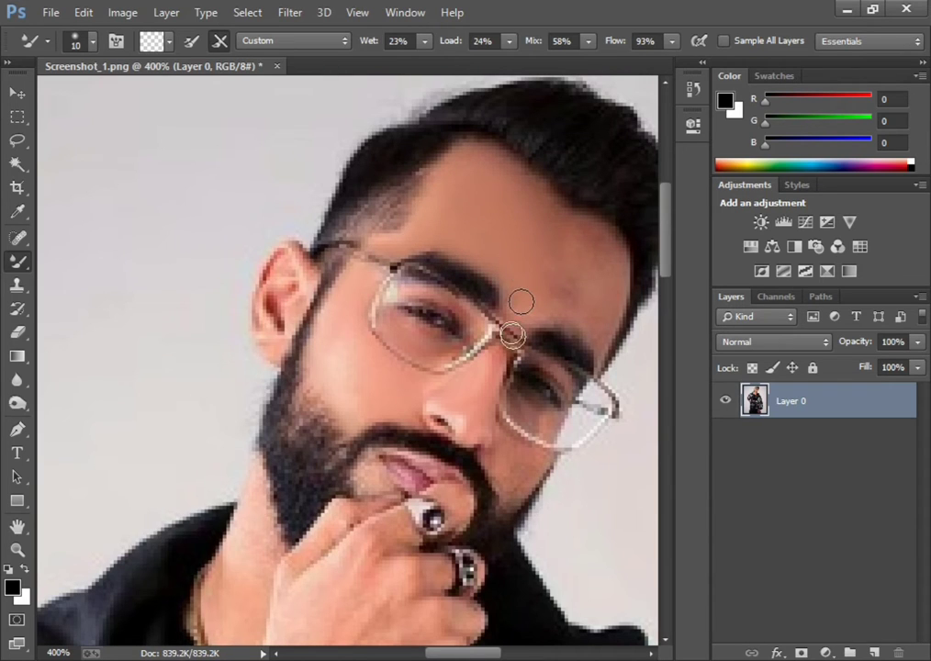
key(bracketleft)
key(bracketleft)
key(bracketleft)
key(bracketright)
key(bracketright)
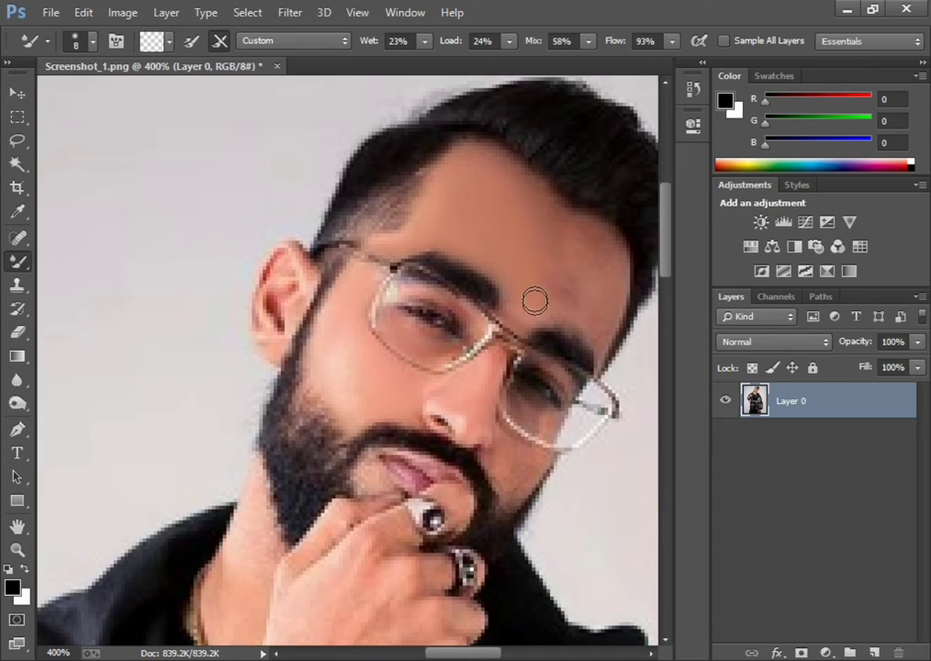
key(bracketright)
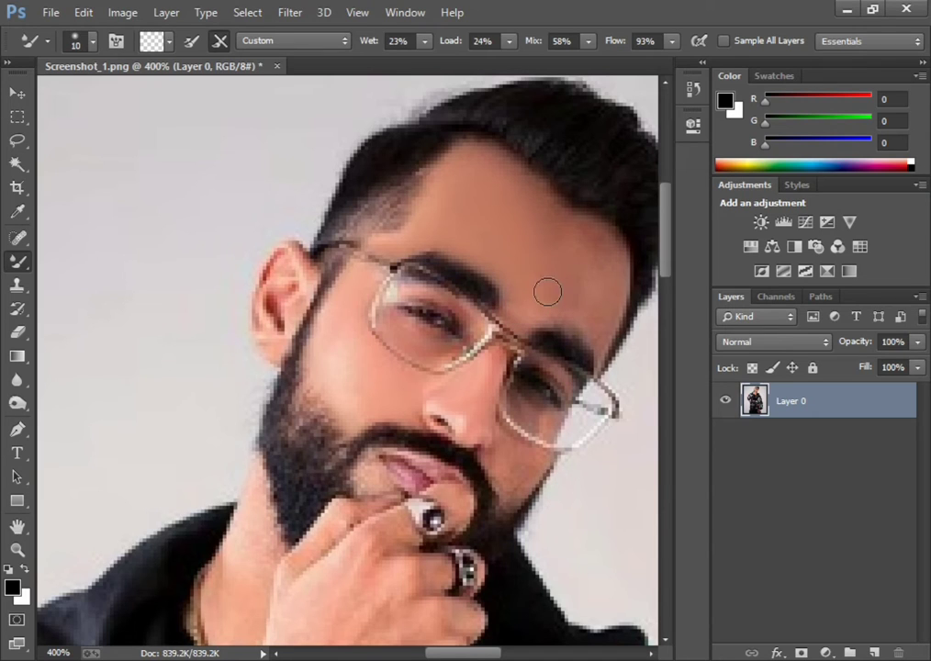
key(bracketright)
key(bracketright)
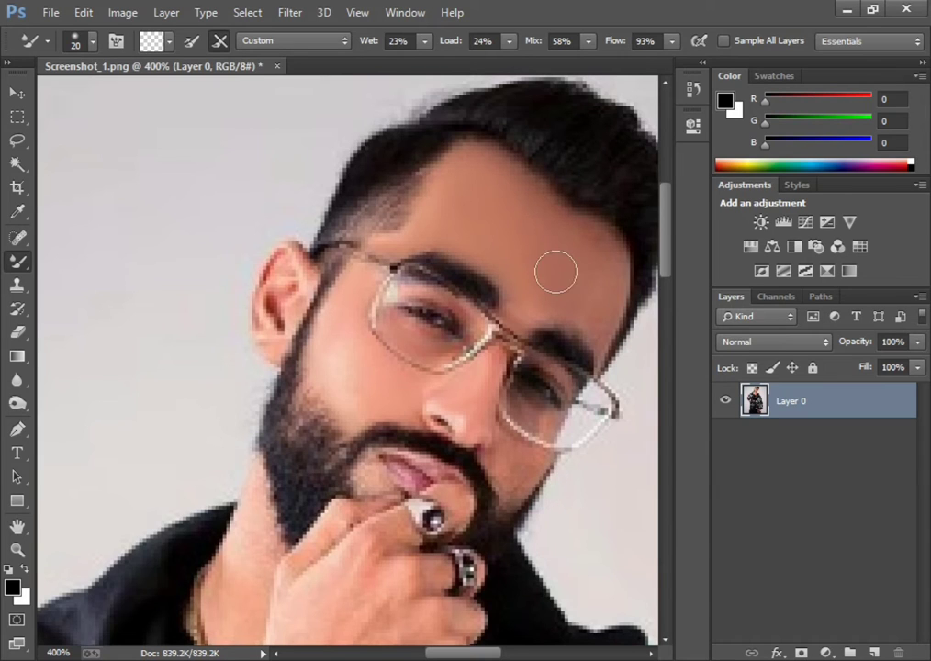
key(bracketleft)
key(bracketleft)
key(bracketleft)
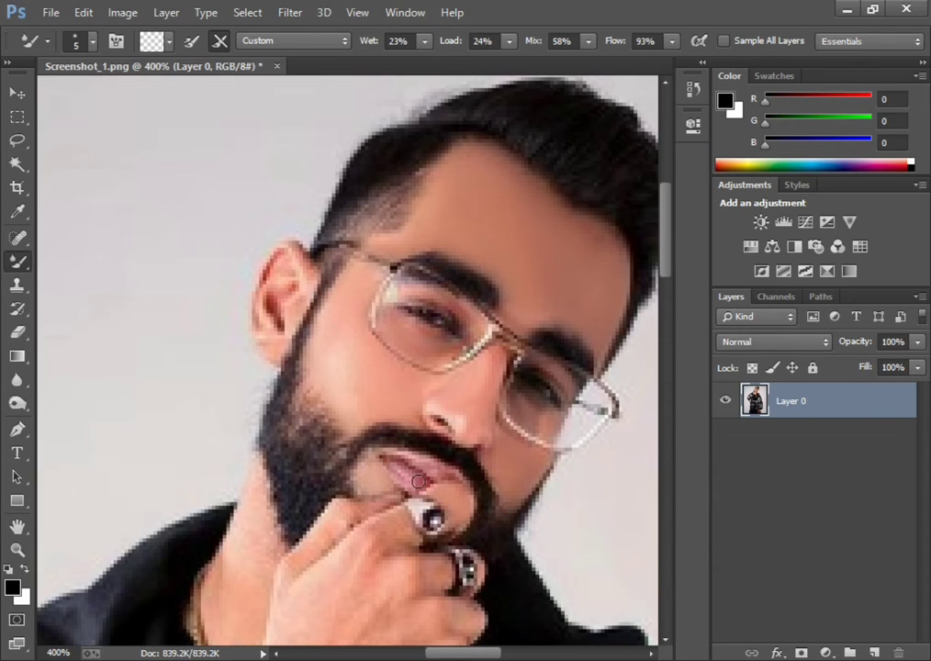
Smooth the raised hand, neck and jawline skin, then zoom back out to 100%.
scroll(335, 404, down, 3)
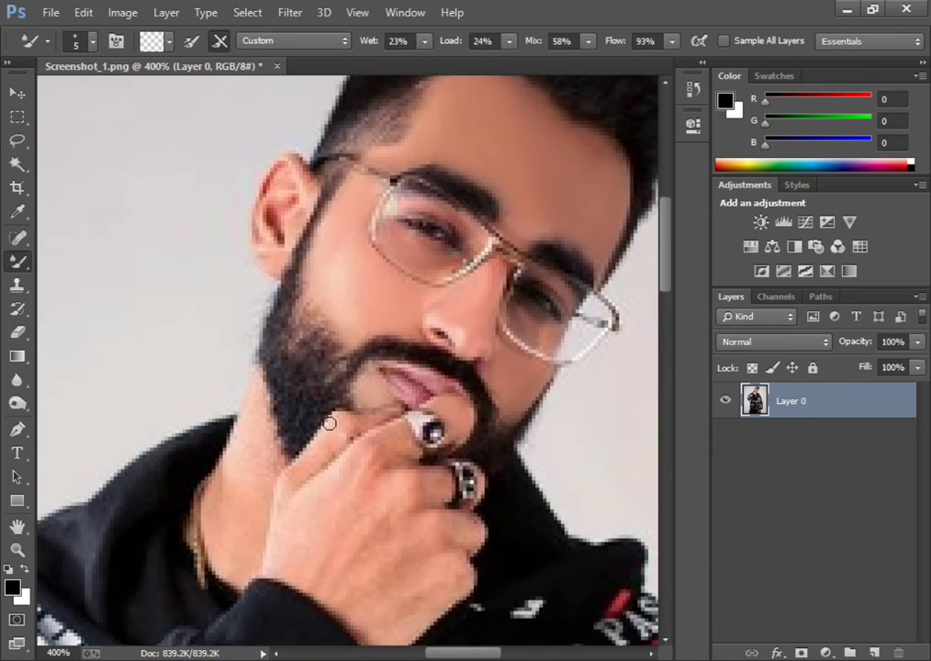
scroll(328, 427, down, 2)
key(bracketright)
key(bracketright)
key(bracketright)
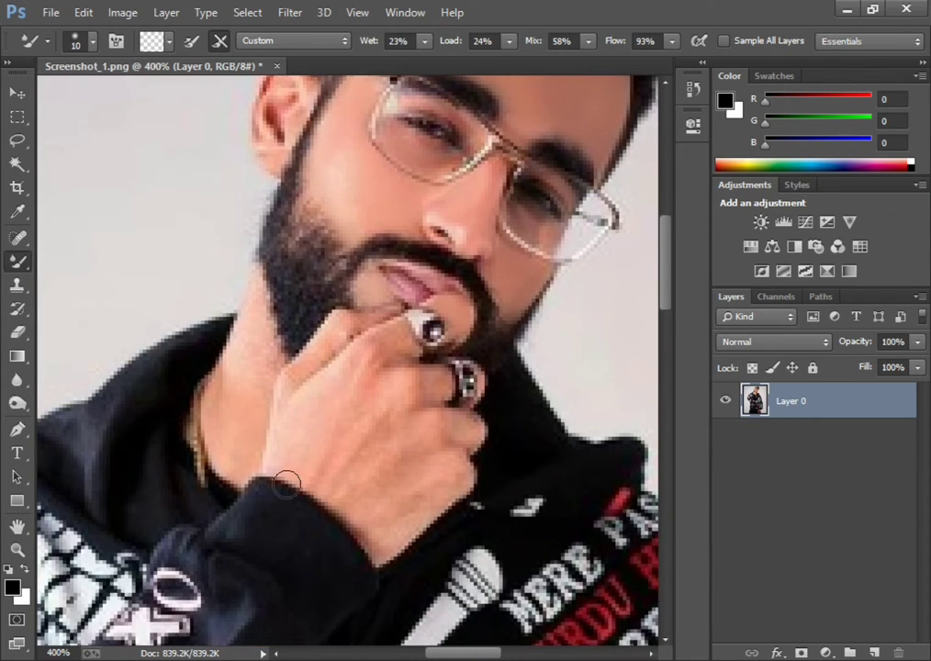
key(bracketleft)
key(bracketright)
key(bracketright)
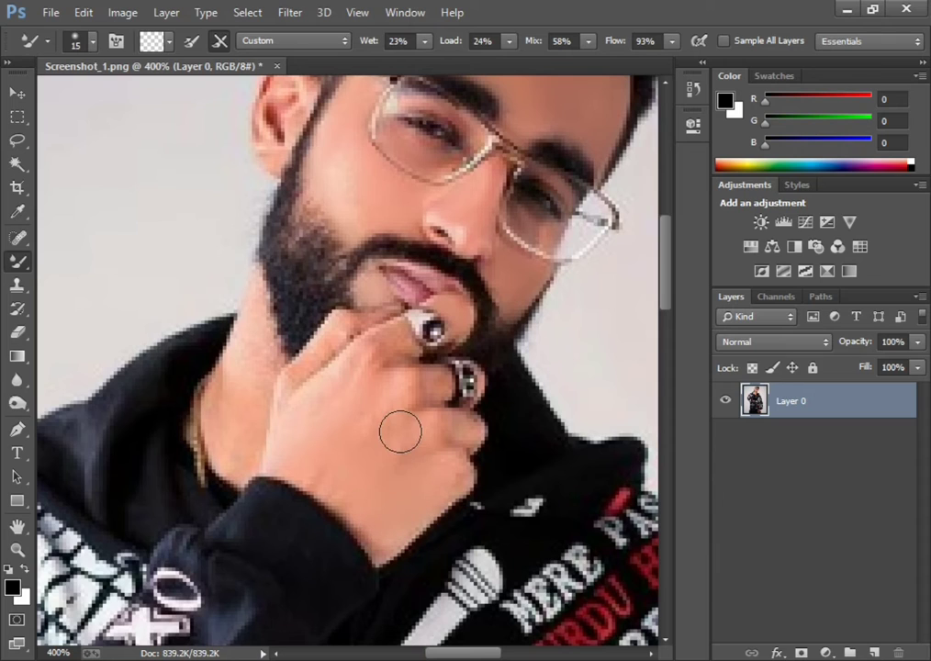
key(bracketleft)
key(bracketleft)
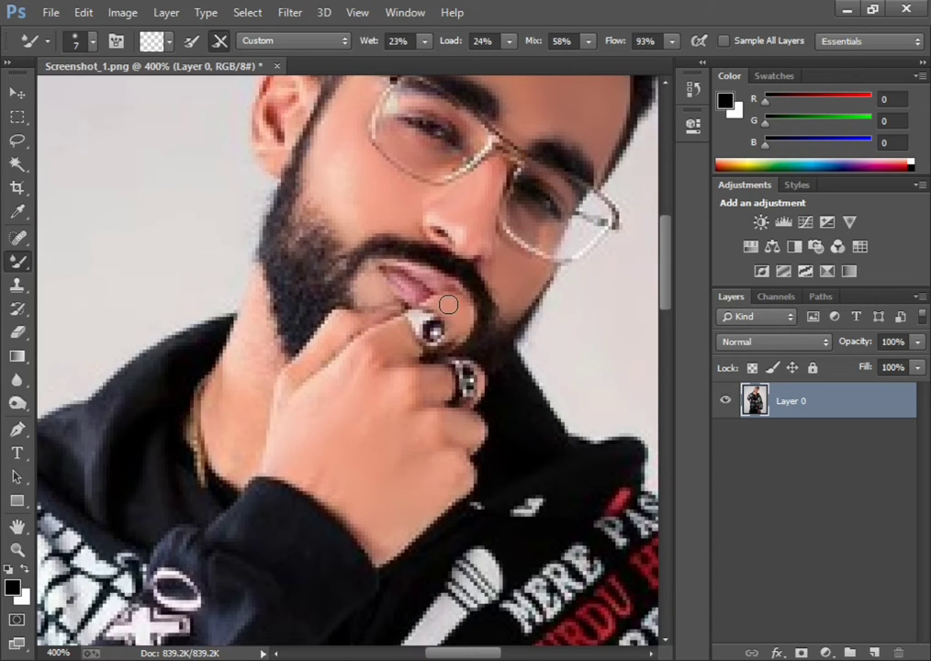
key(bracketright)
key(bracketleft)
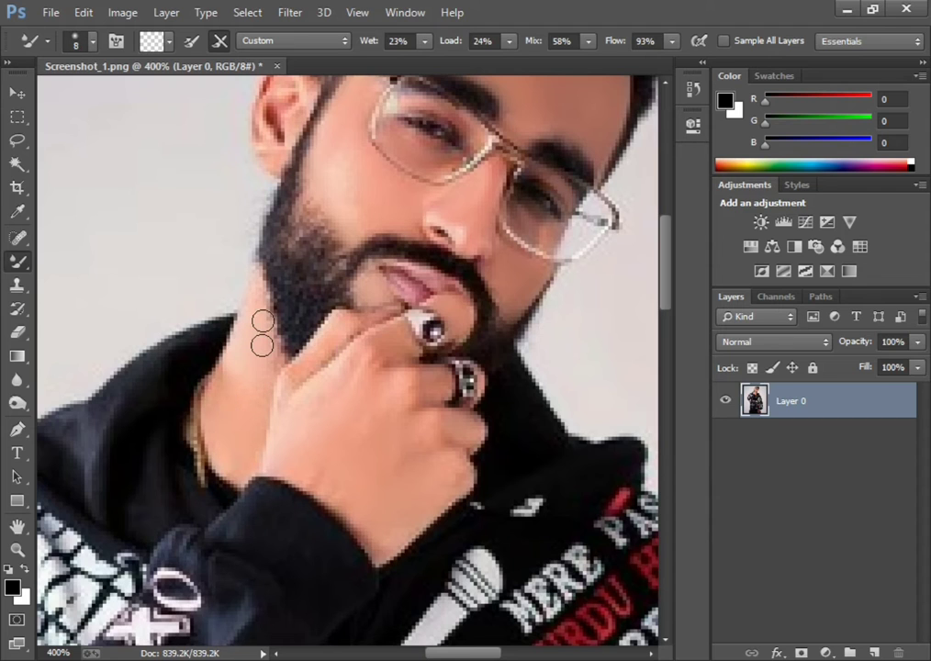
scroll(402, 335, up, 2)
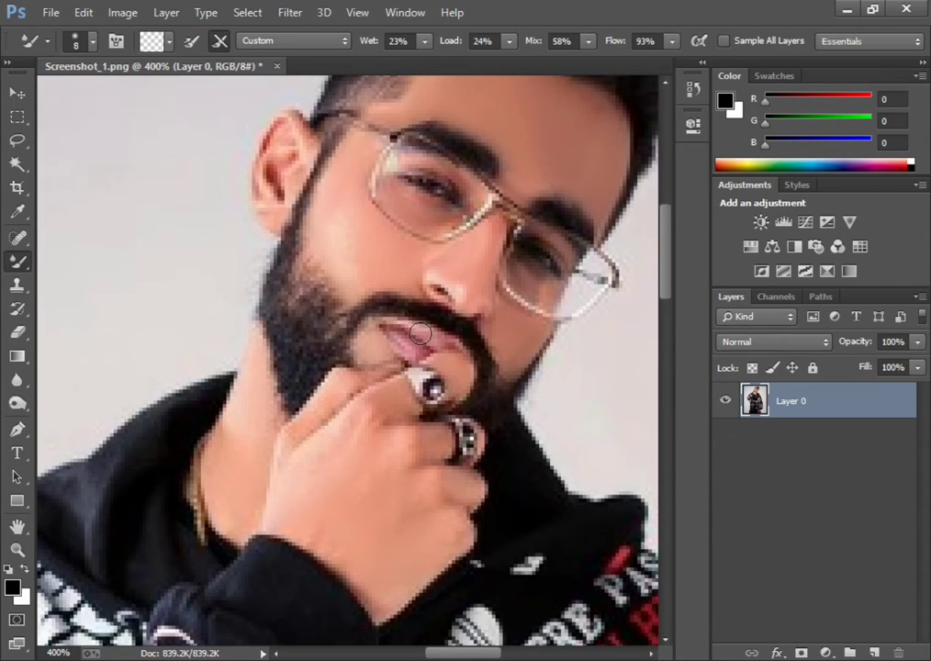
key(ctrl+minus)
key(ctrl+minus)
key(ctrl+minus)
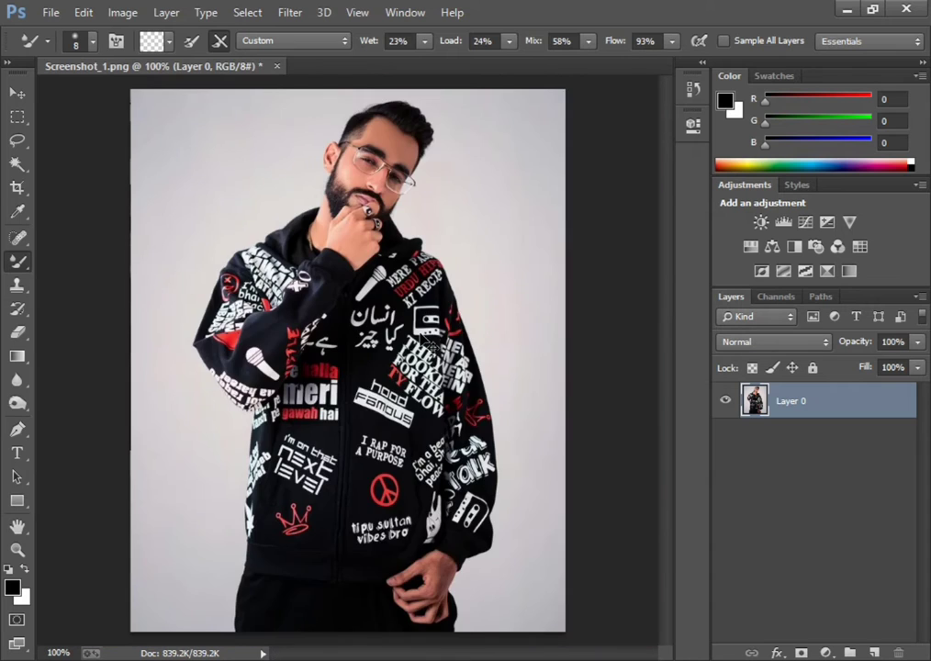
Inspect the lower hoodie and hand at 200%, then return the view to 100%.
key(ctrl+plus)
scroll(419, 332, down, 1)
scroll(478, 404, down, 1)
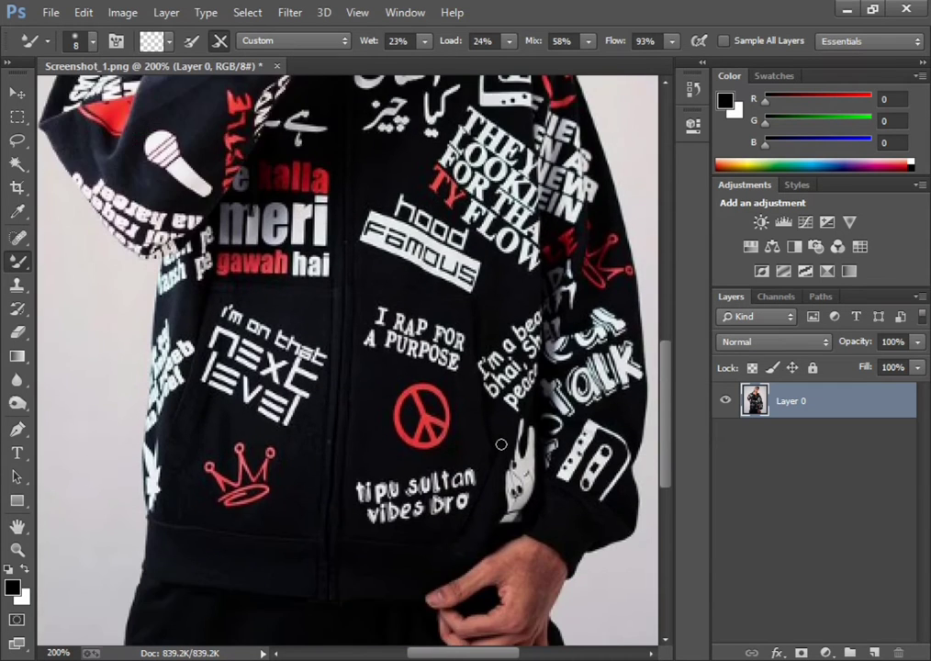
scroll(532, 464, down, 1)
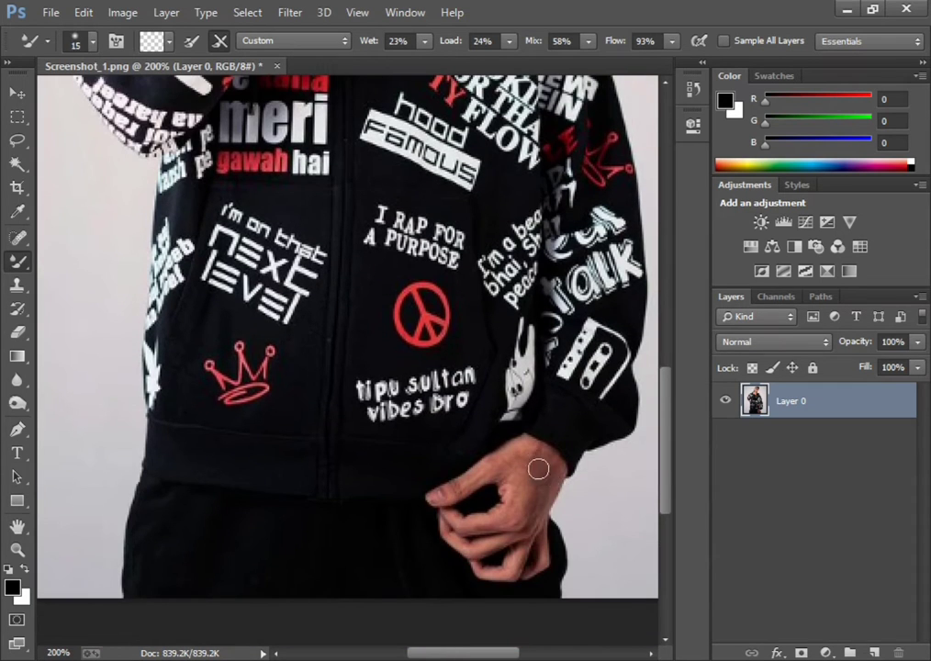
key(bracketright)
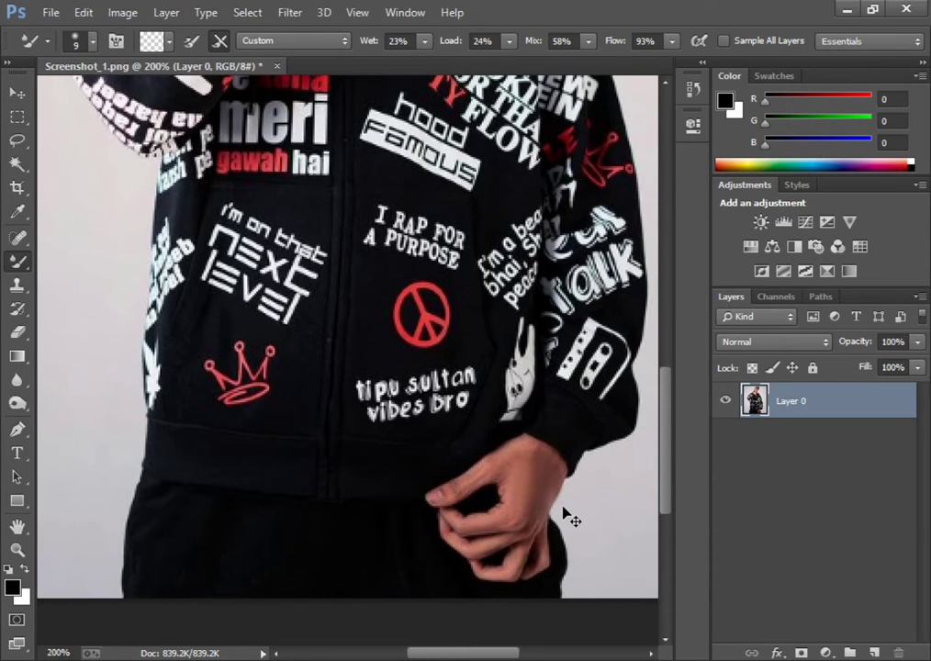
key(ctrl+0)
key(ctrl+minus)
key(ctrl+minus)
key(ctrl+plus)
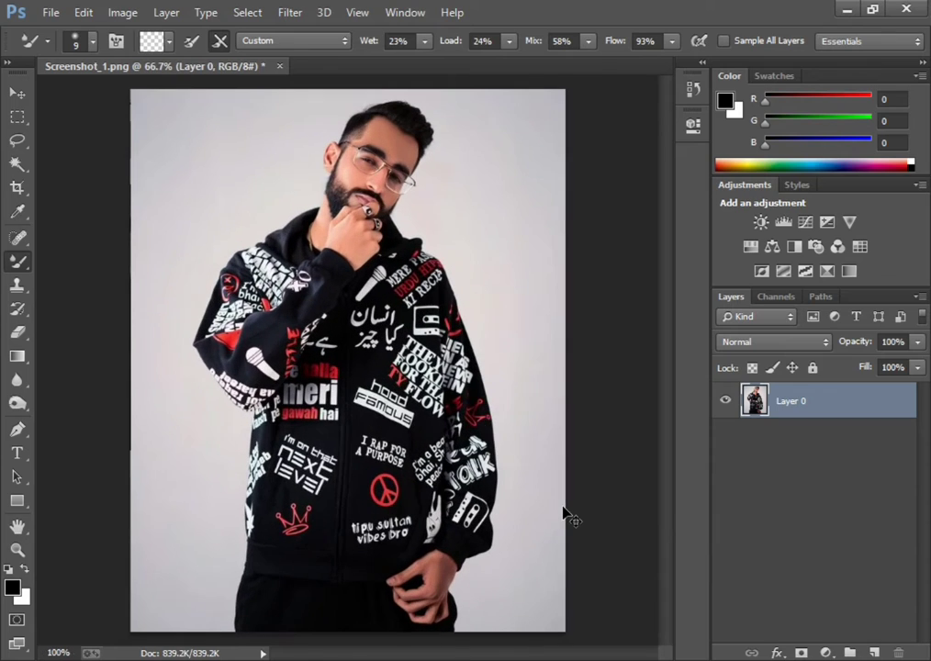
Open Liquify, zoom its preview to 300% and shrink the Forward Warp brush.
key(ctrl+shift+x)
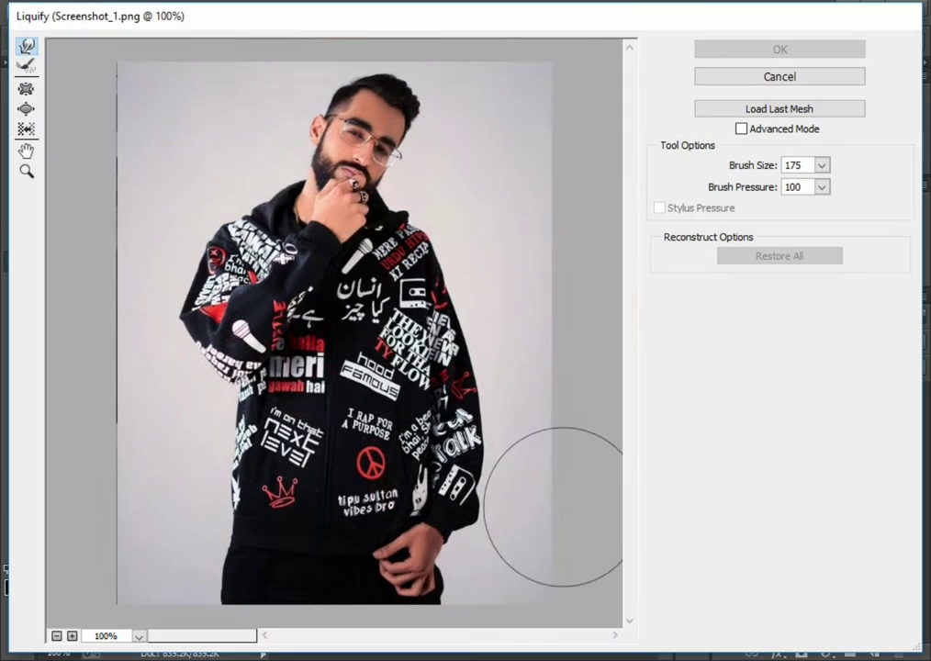
key(ctrl+plus)
key(ctrl+plus)
scroll(501, 469, up, 3)
scroll(477, 367, up, 3)
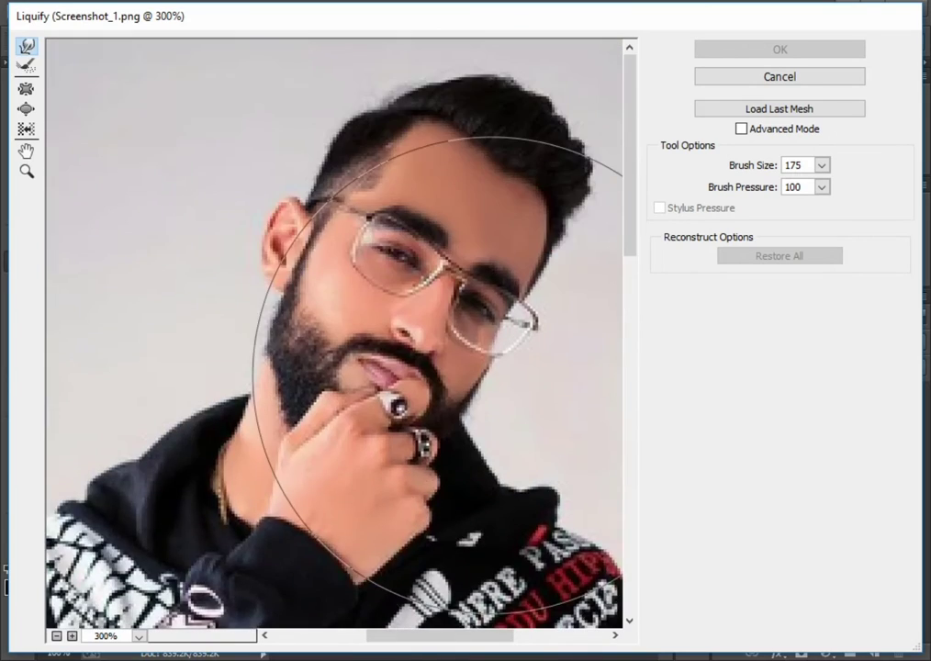
drag(450, 647, 490, 648)
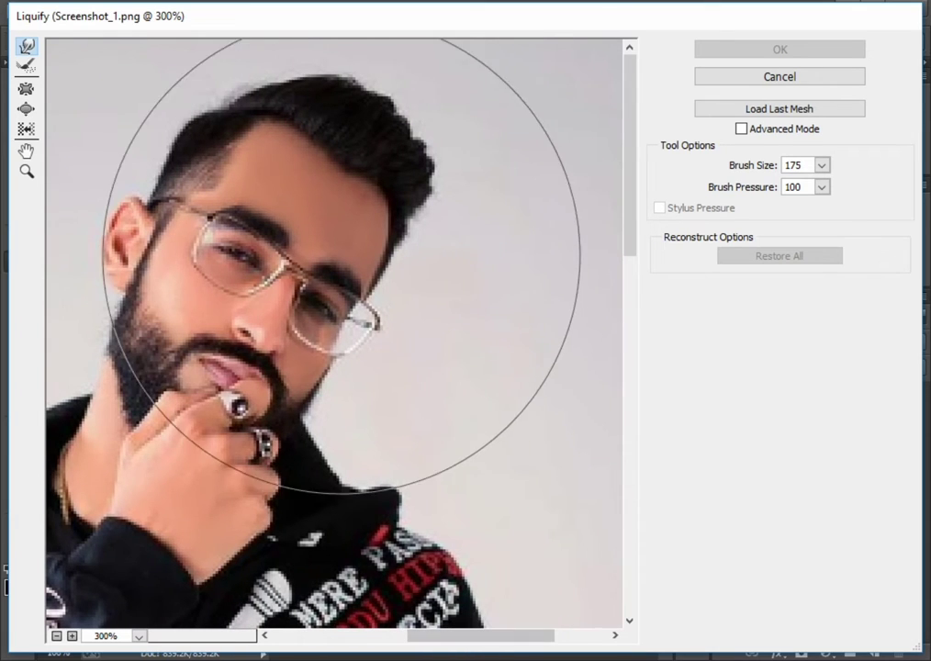
key(bracketleft)
key(bracketleft)
key(bracketleft)
key(bracketleft)
key(bracketleft)
key(bracketleft)
key(bracketleft)
key(bracketleft)
key(bracketleft)
key(bracketleft)
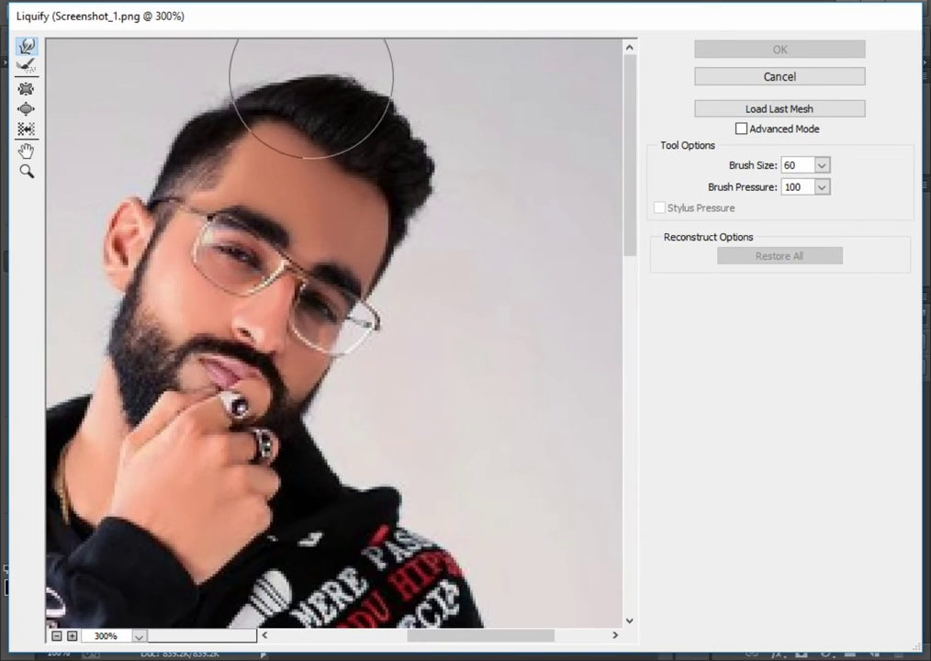
key(bracketleft)
key(bracketleft)
key(bracketleft)
key(bracketleft)
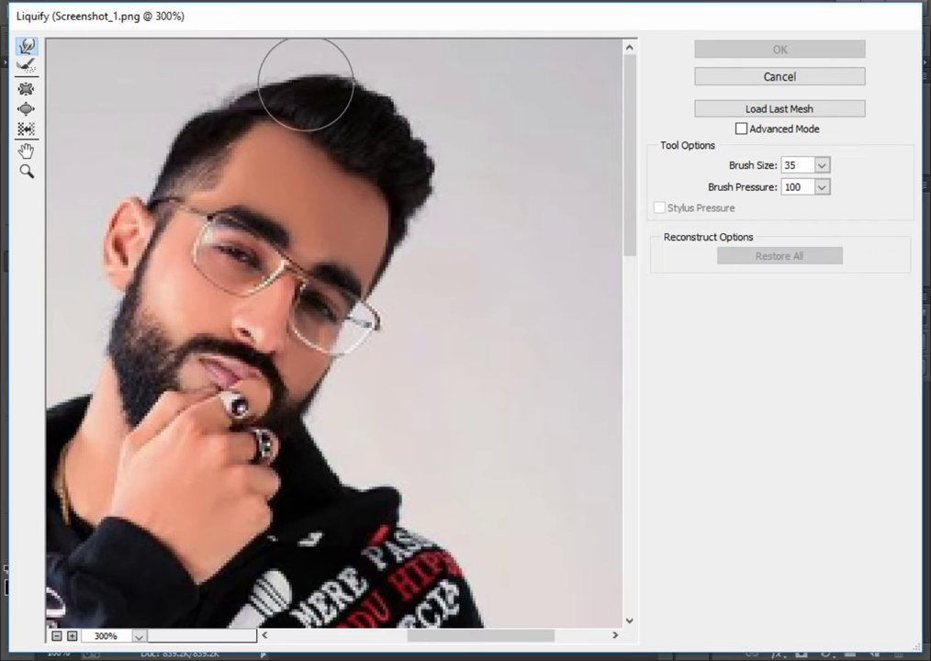
Push the hair upward and reshape its top with the Forward Warp brush.
mouse_move(306, 87)
mouse_down()
mouse_move(286, 91)
mouse_move(319, 77)
mouse_move(228, 81)
mouse_move(270, 77)
mouse_up()
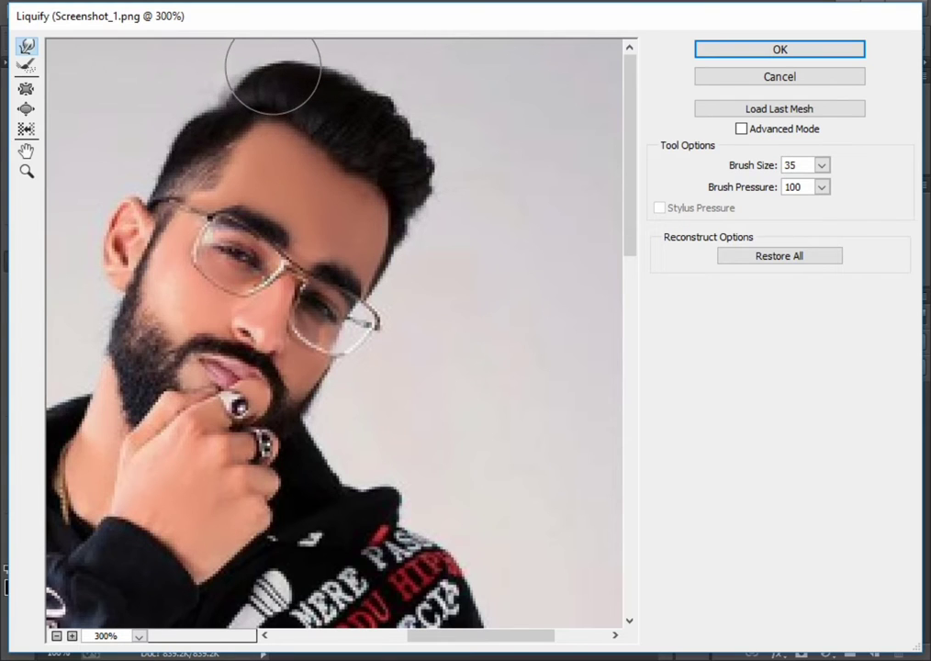
key(bracketright)
mouse_move(324, 92)
mouse_down()
mouse_move(315, 72)
mouse_move(349, 100)
mouse_move(356, 89)
mouse_move(385, 109)
mouse_move(418, 150)
mouse_move(422, 141)
mouse_move(401, 152)
mouse_move(426, 163)
mouse_up()
key(bracketleft)
key(bracketleft)
key(bracketleft)
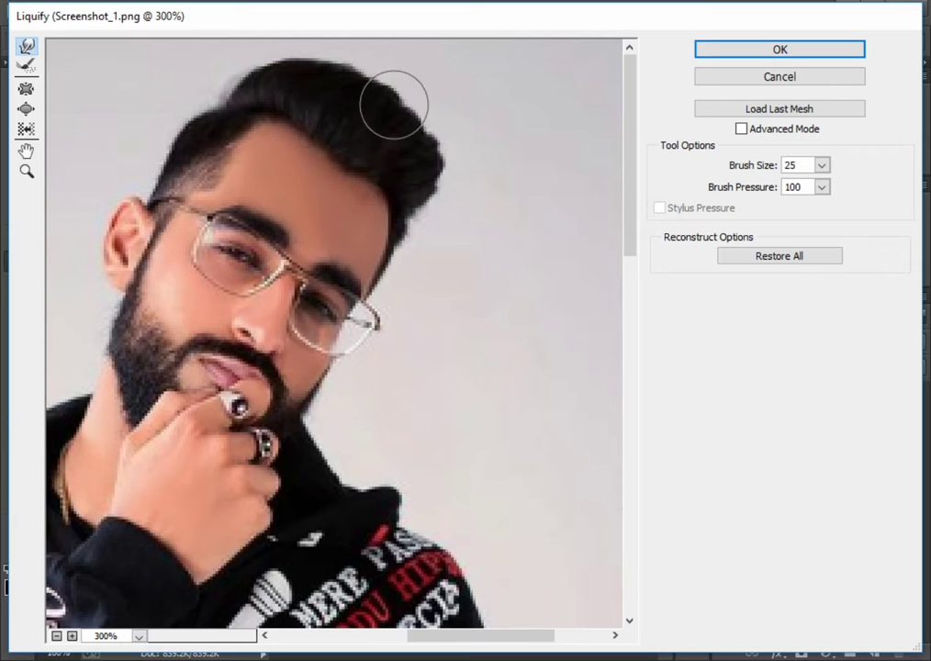
key(bracketleft)
key(bracketleft)
key(bracketleft)
key(bracketright)
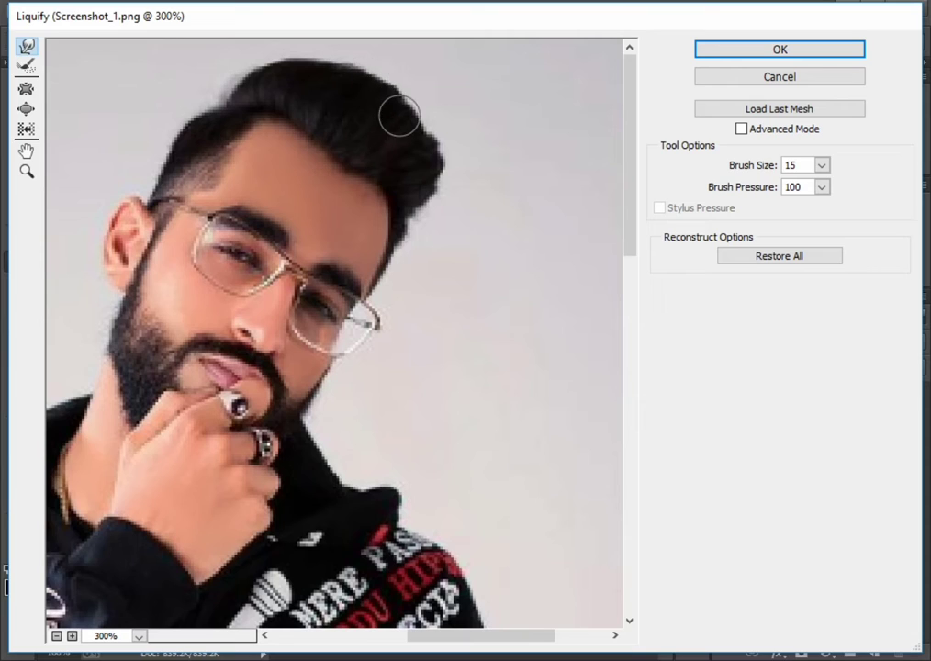
key(bracketright)
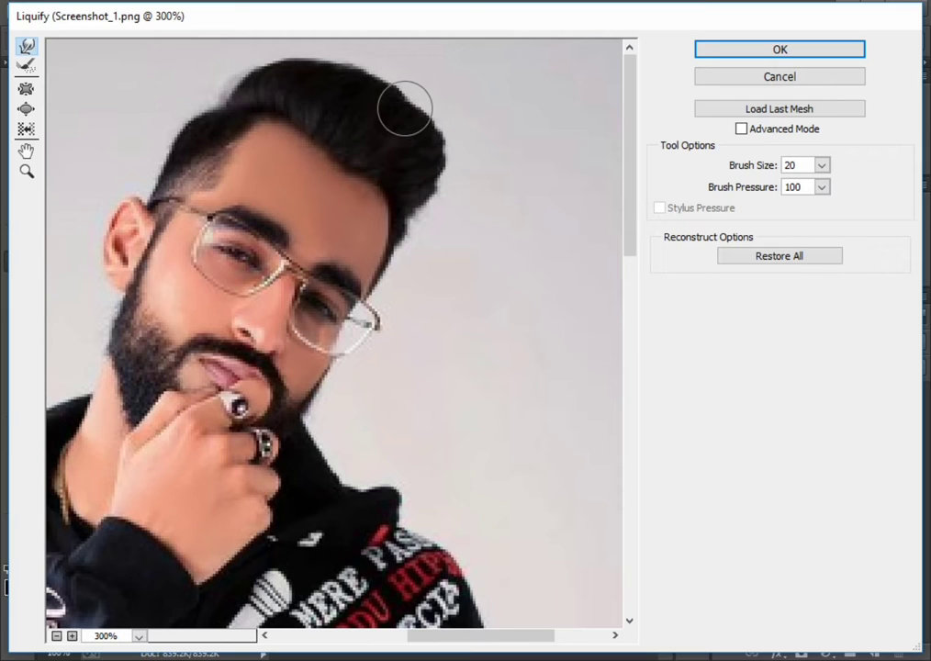
Push the top of the hair up and outward with a larger brush, then apply the Liquify warp.
key(bracketleft)
key(bracketleft)
key(bracketleft)
key(bracketleft)
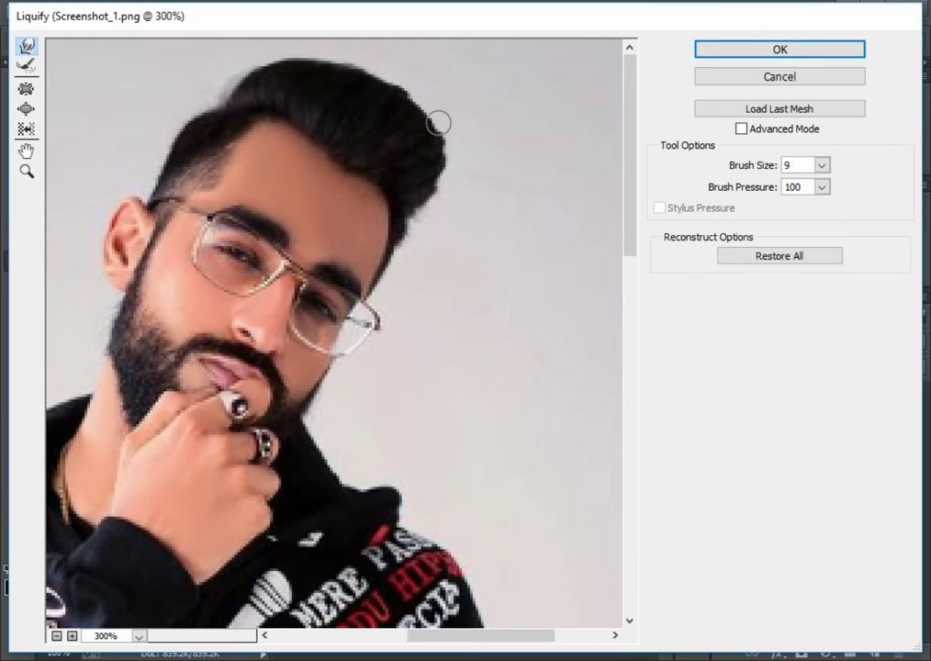
key(bracketright)
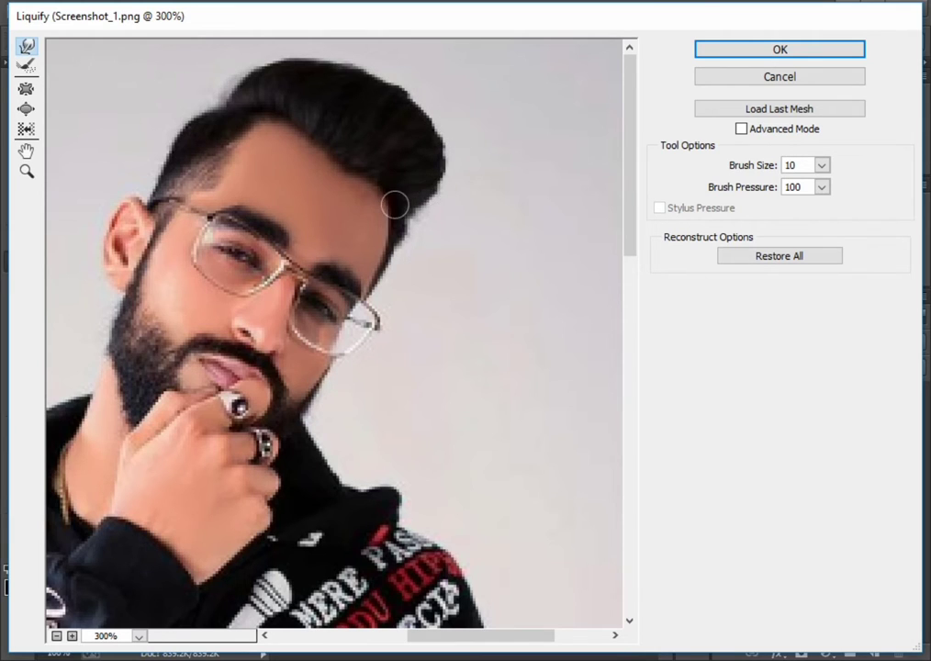
key(bracketright)
key(bracketright)
key(bracketright)
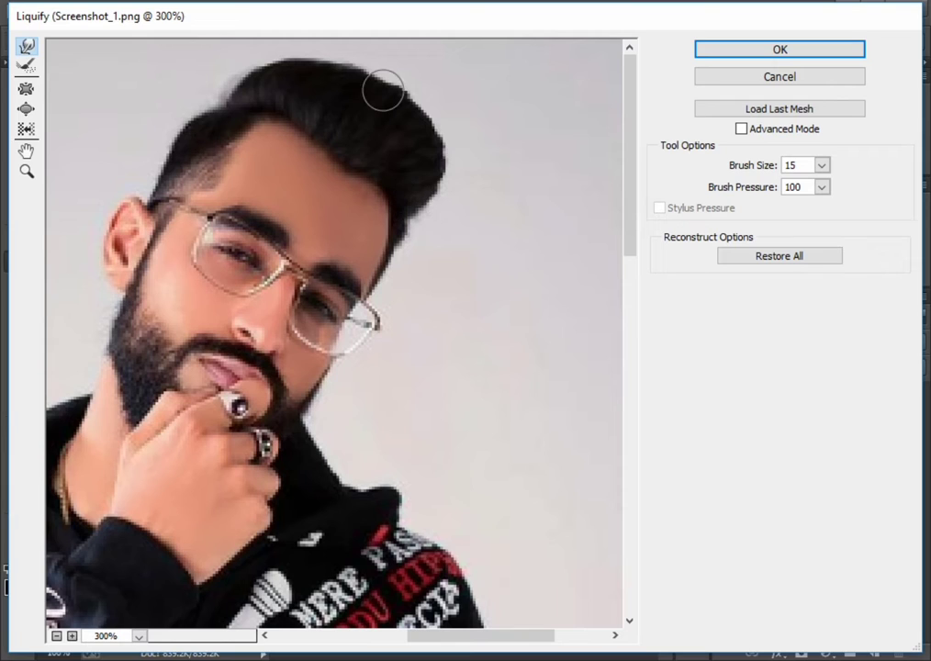
key(bracketright)
key(bracketright)
key(bracketright)
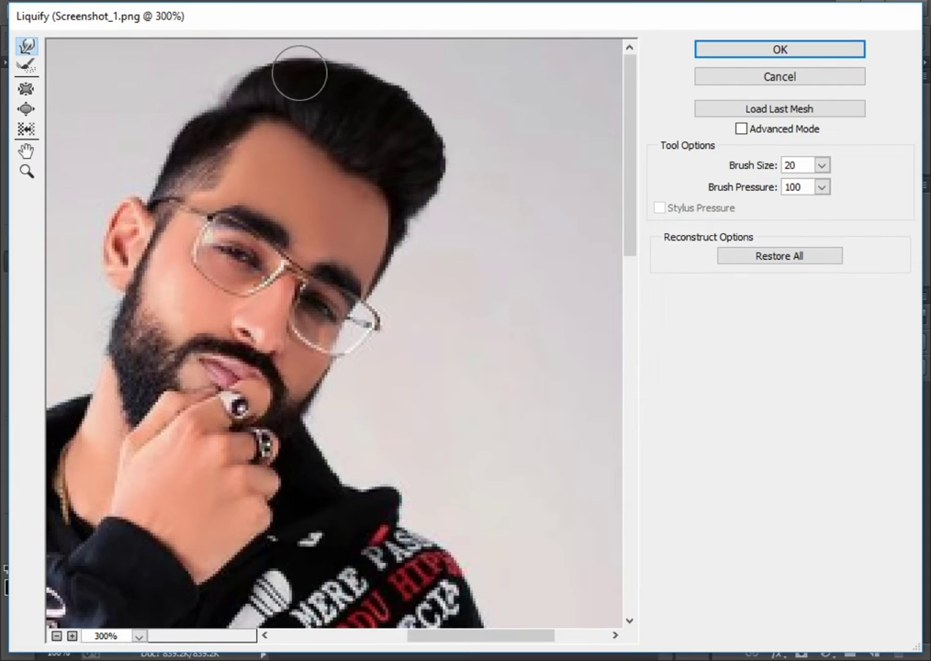
drag(297, 71, 430, 57)
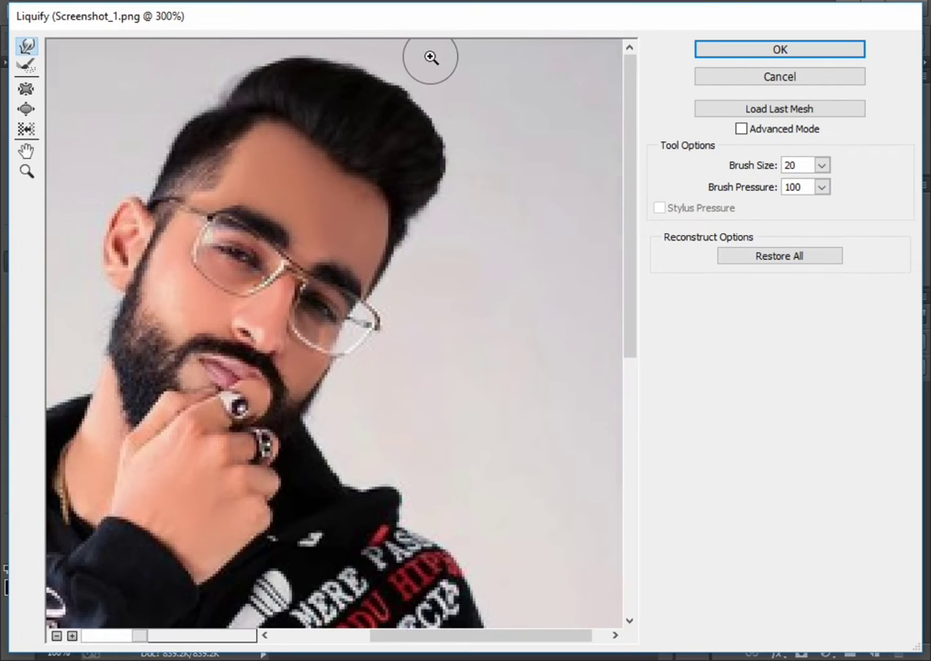
alt+click(430, 57)
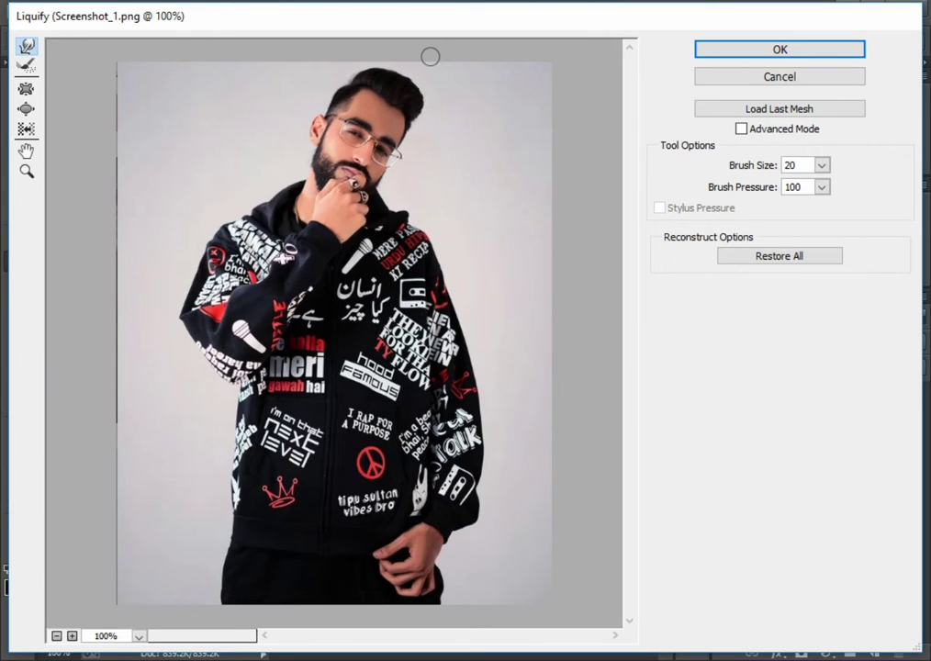
click(728, 49)
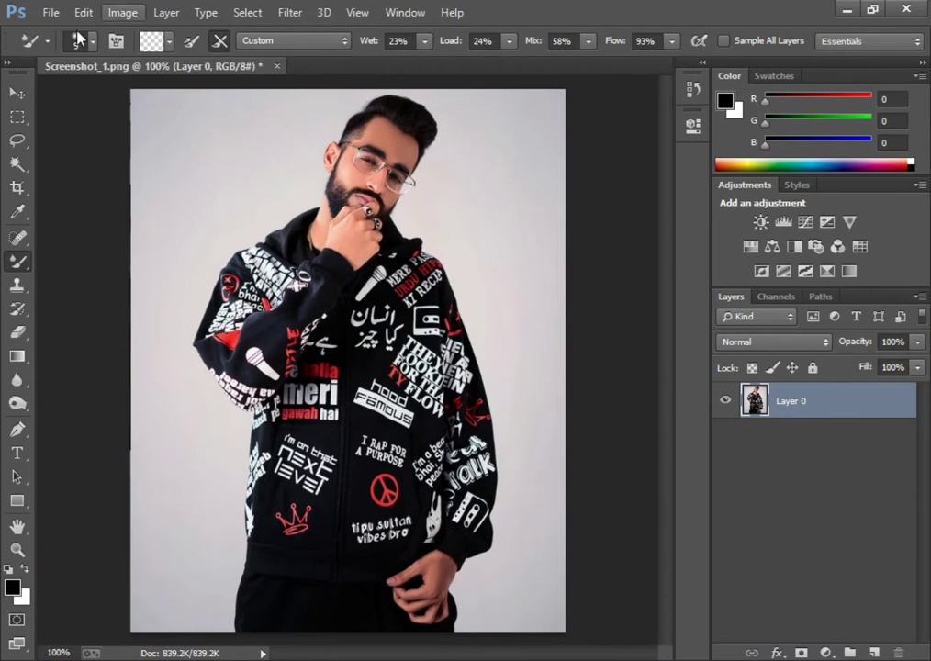
Duplicate Layer 0 as Layer 0 copy and try a Magic Wand click on the forehead.
key(ctrl+j)
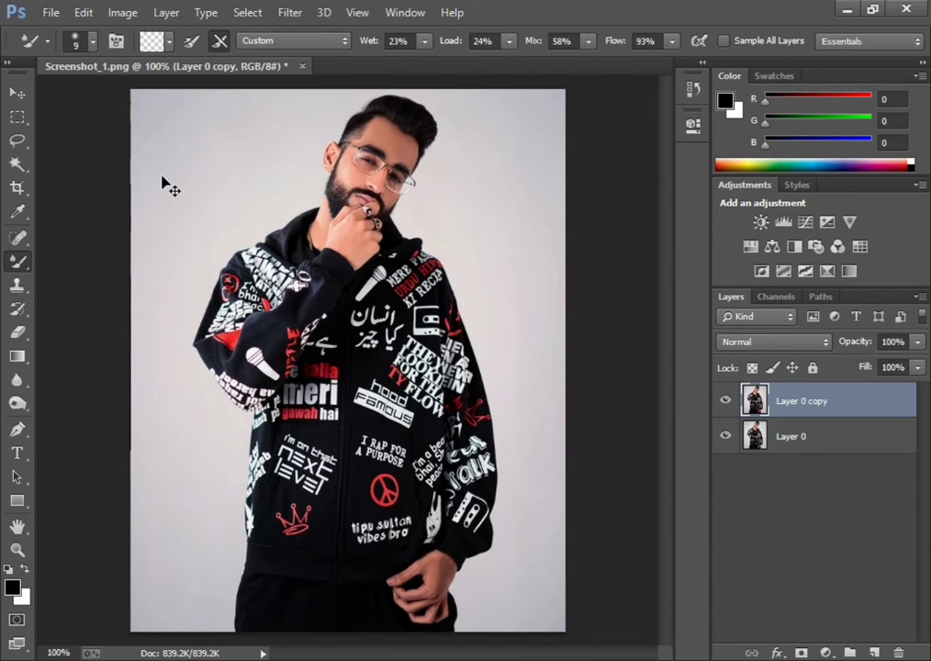
key(ctrl+plus)
key(ctrl+minus)
click(17, 164)
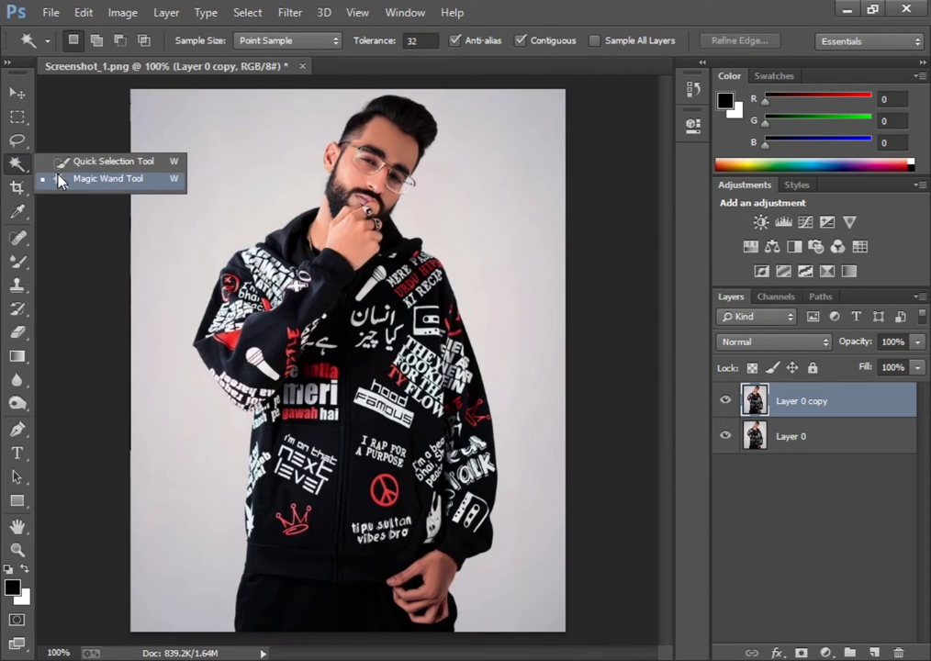
click(58, 177)
click(379, 130)
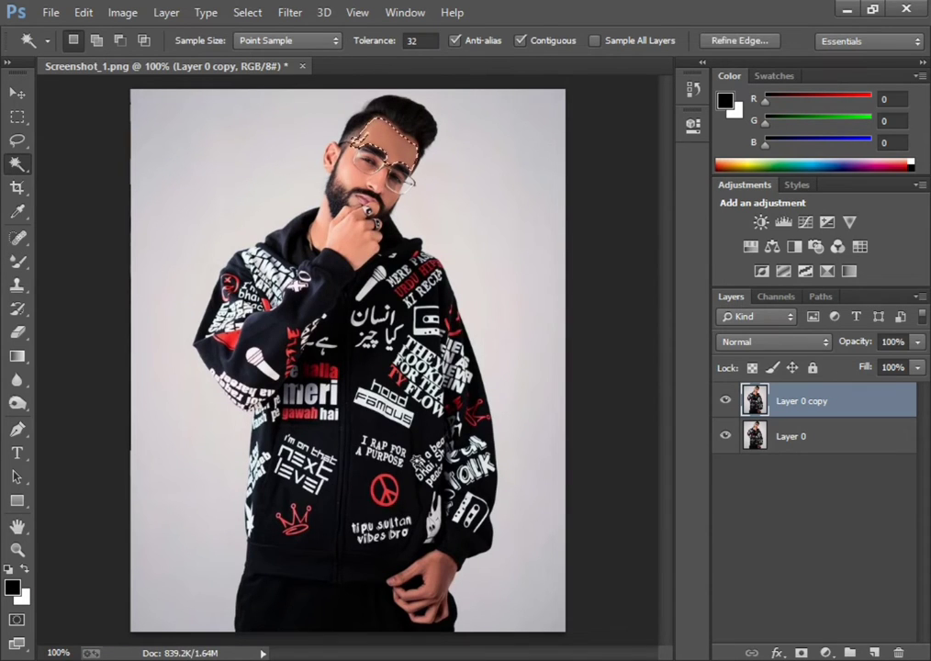
Paint a Quick Selection in Add mode over the whole man, refining around the chin and hand.
right_click(17, 163)
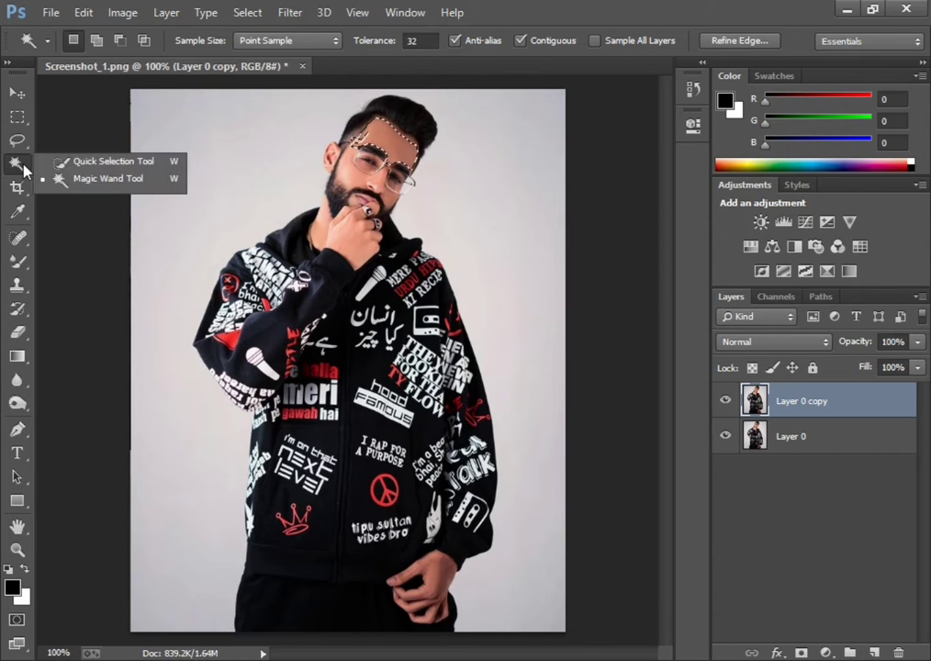
click(87, 160)
click(105, 41)
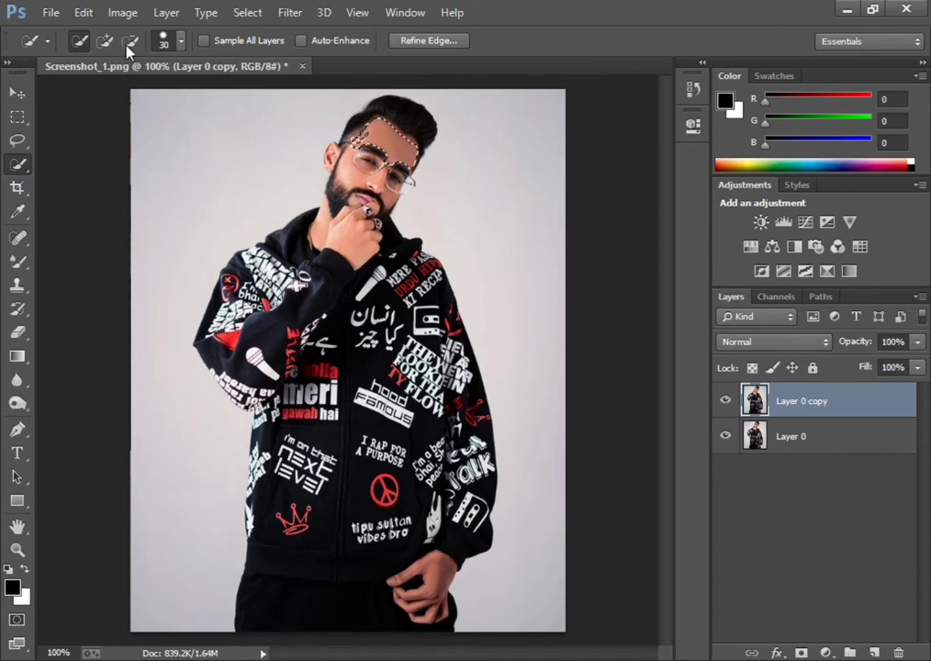
key(bracketright)
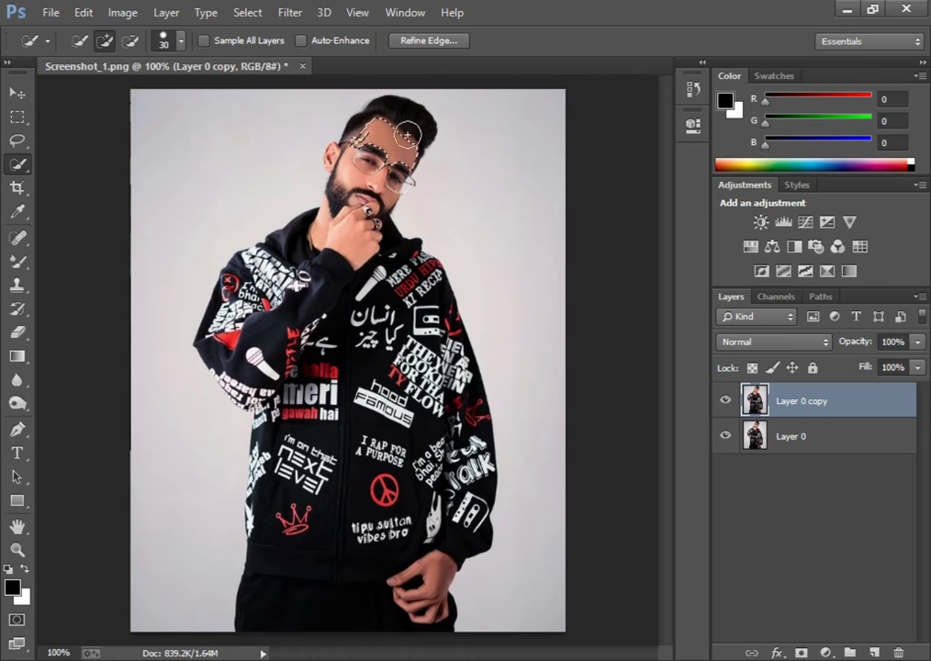
mouse_move(382, 152)
mouse_down()
mouse_move(373, 558)
mouse_move(435, 552)
mouse_up()
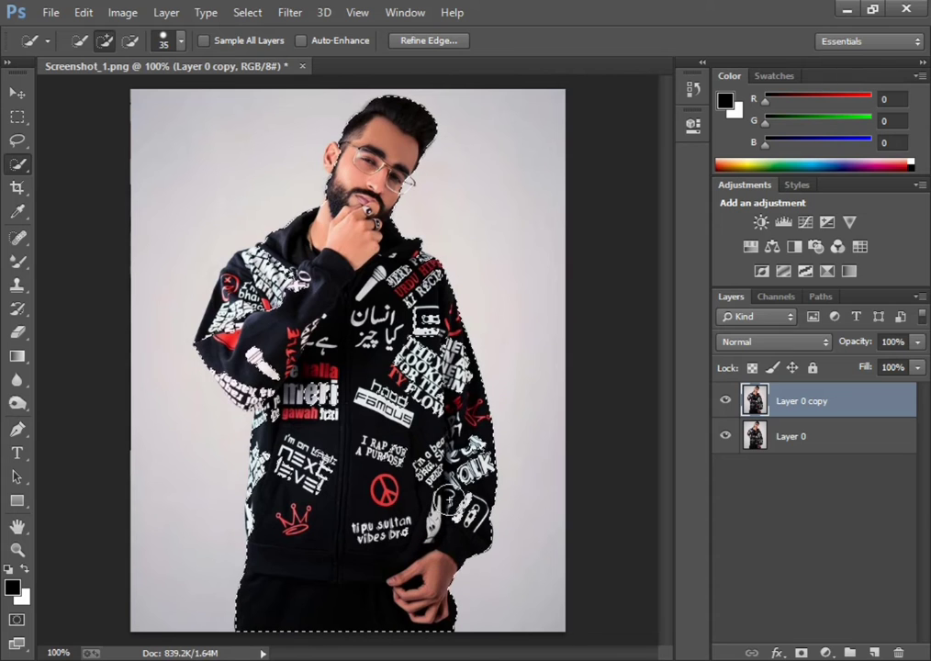
drag(435, 552, 363, 238)
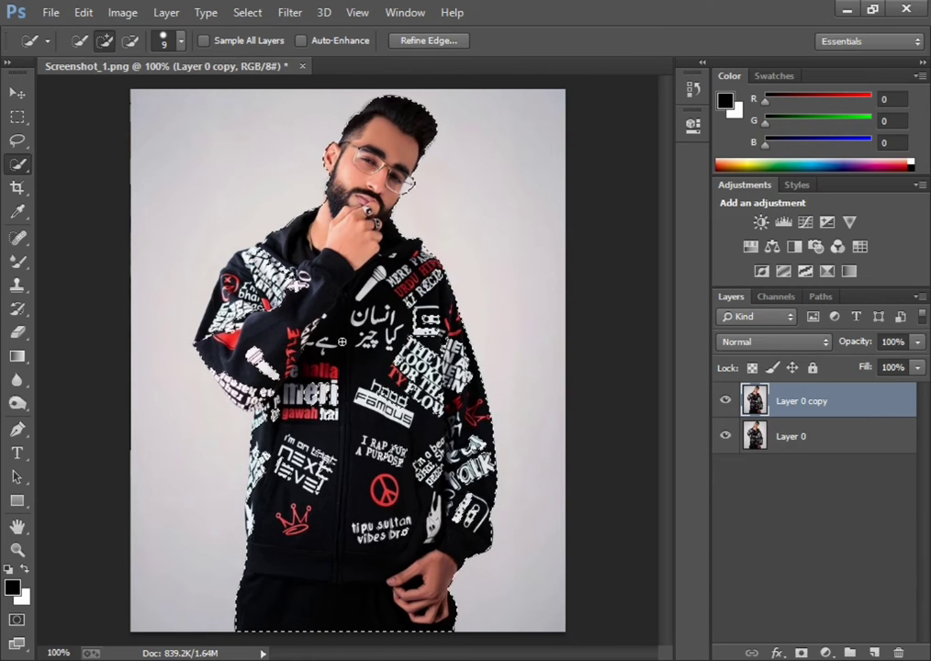
Open Refine Edge for the selection, cancel it, and enlarge the selection brush.
right_click(344, 281)
click(437, 351)
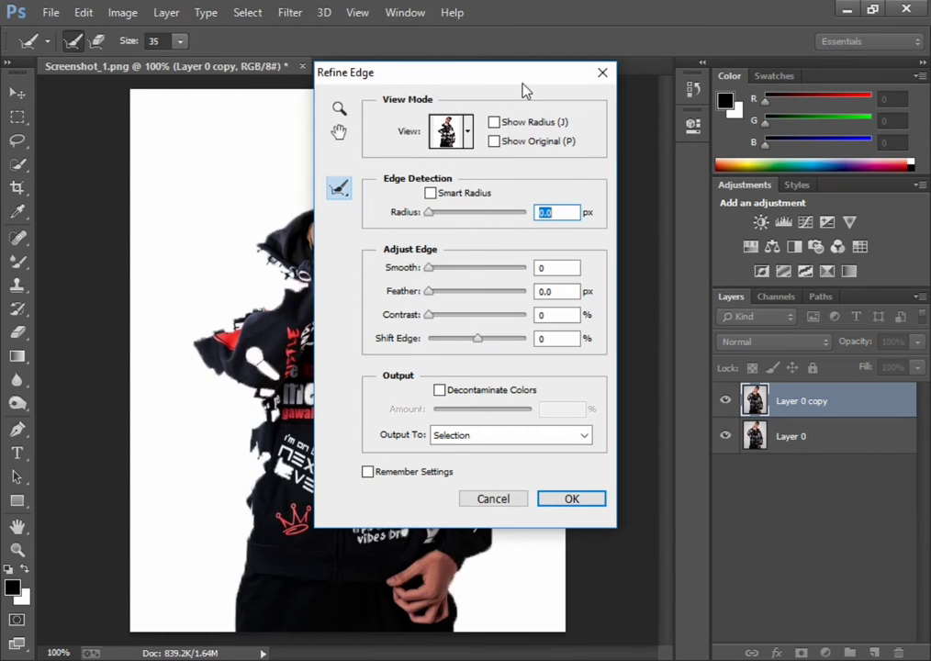
click(484, 500)
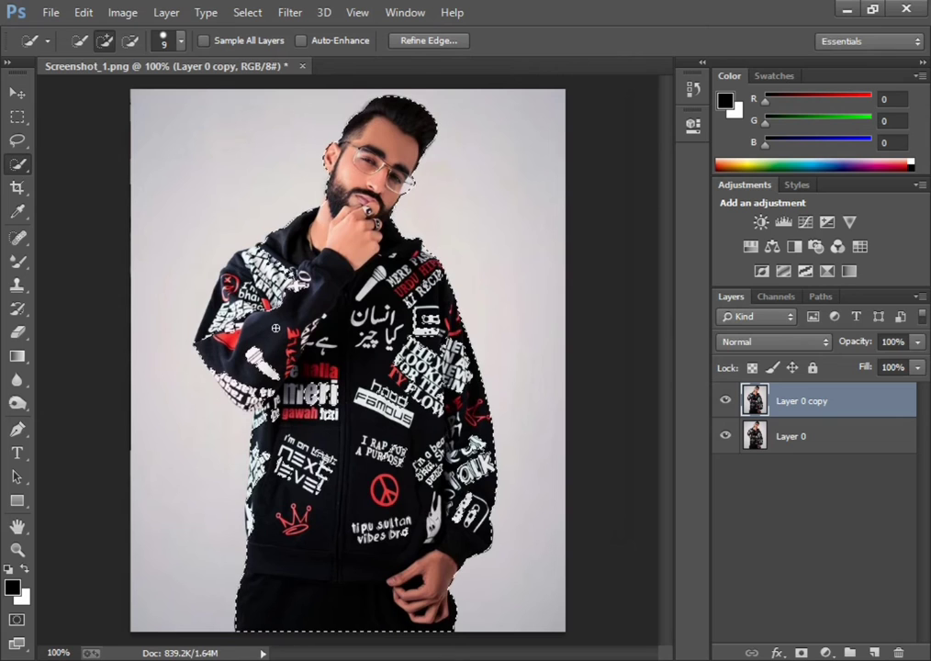
key(bracketright)
key(bracketright)
key(bracketright)
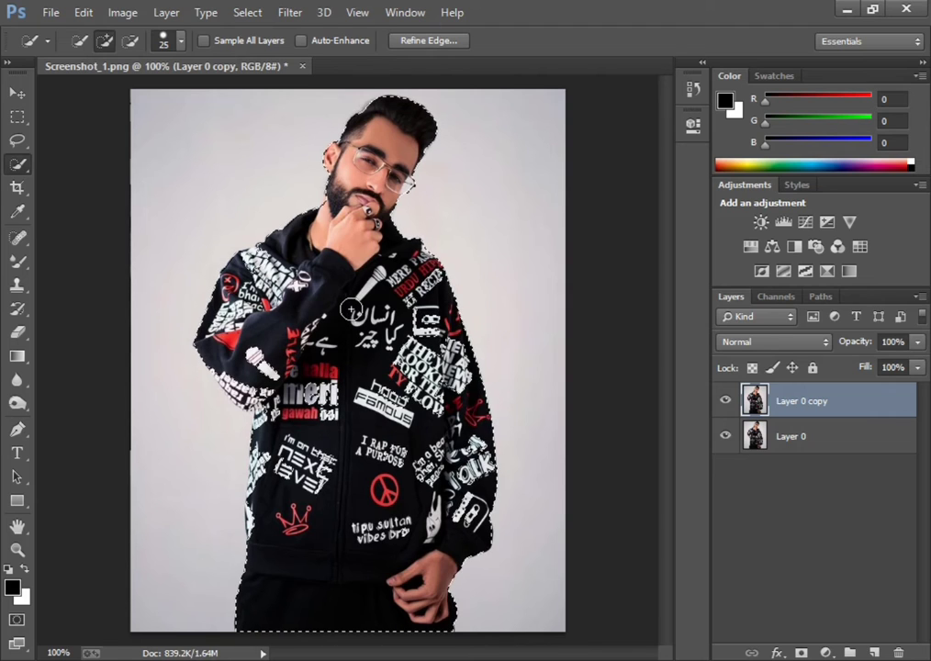
Refine the selection edge along the hoodie's left sleeve with a small radius brush and apply it.
right_click(372, 284)
click(492, 352)
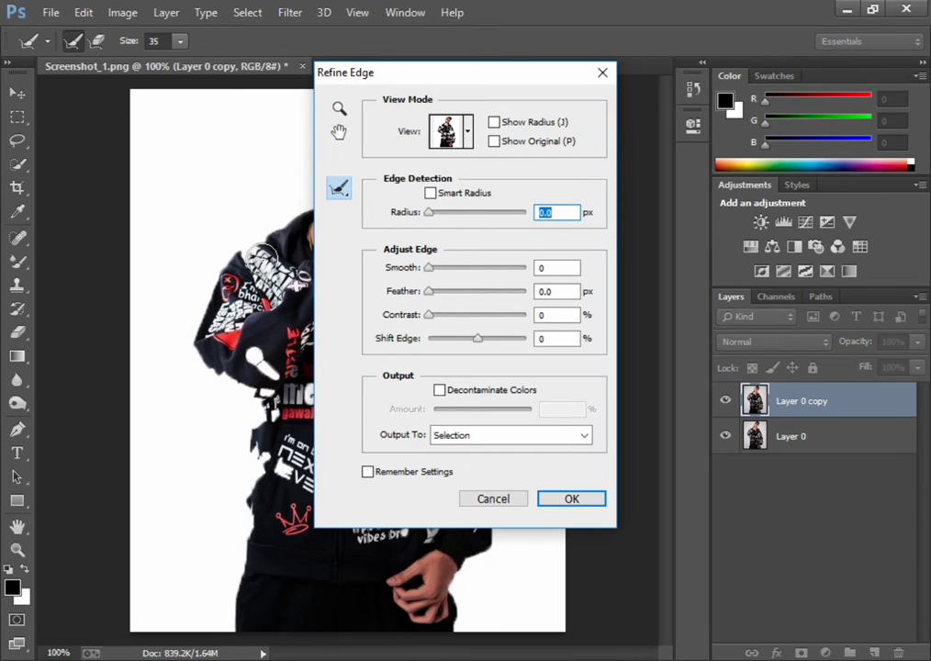
key(bracketleft)
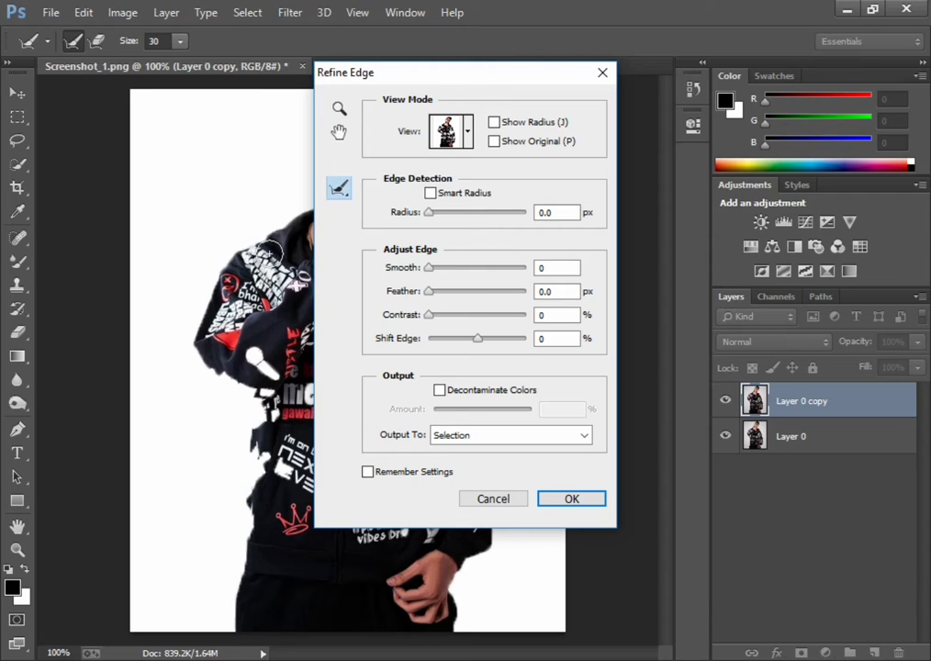
key(bracketleft)
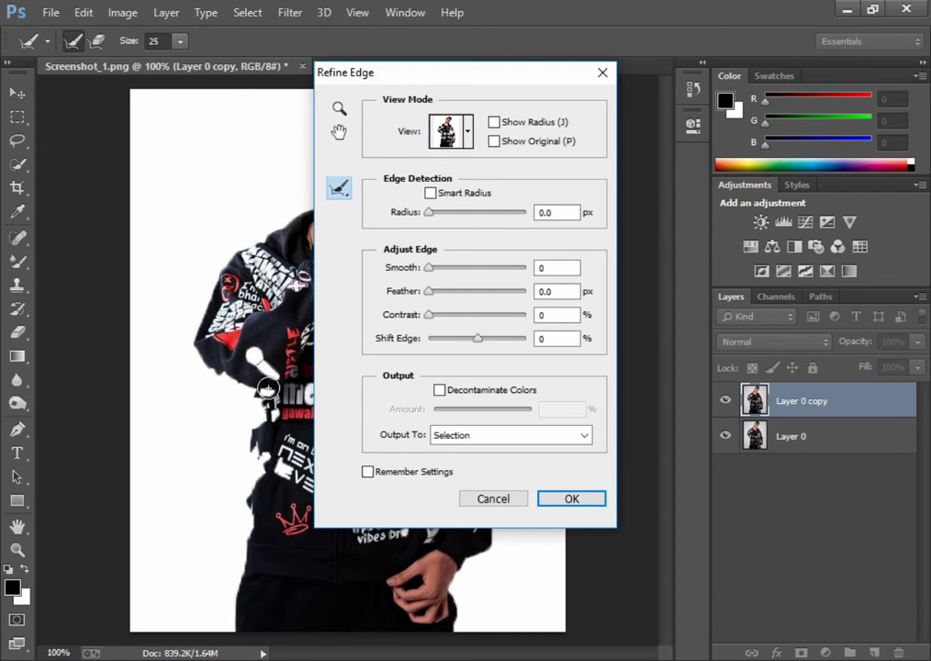
drag(266, 389, 258, 510)
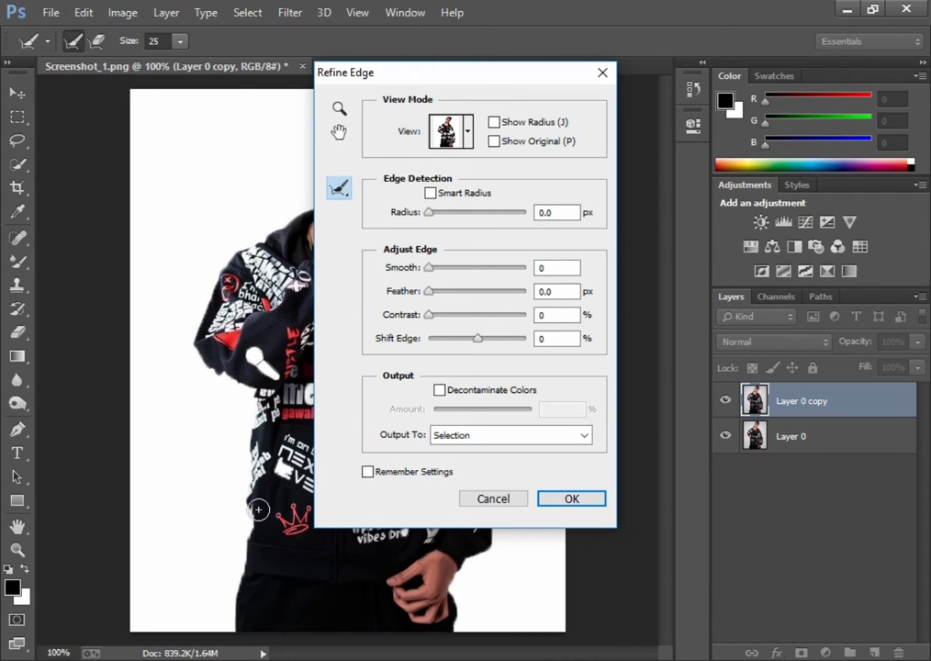
key(bracketleft)
drag(204, 405, 206, 307)
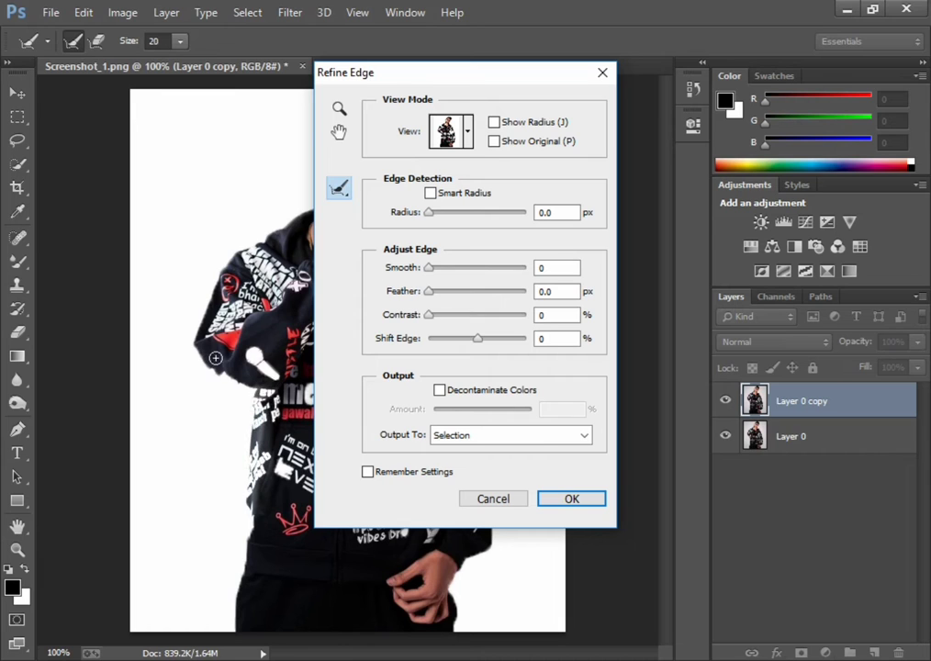
key(bracketleft)
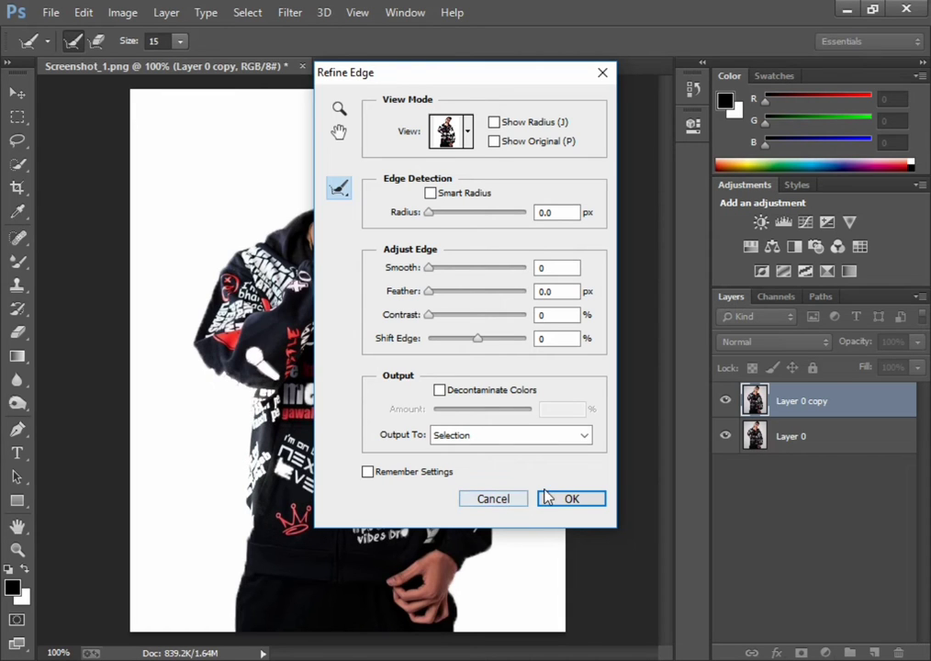
click(566, 496)
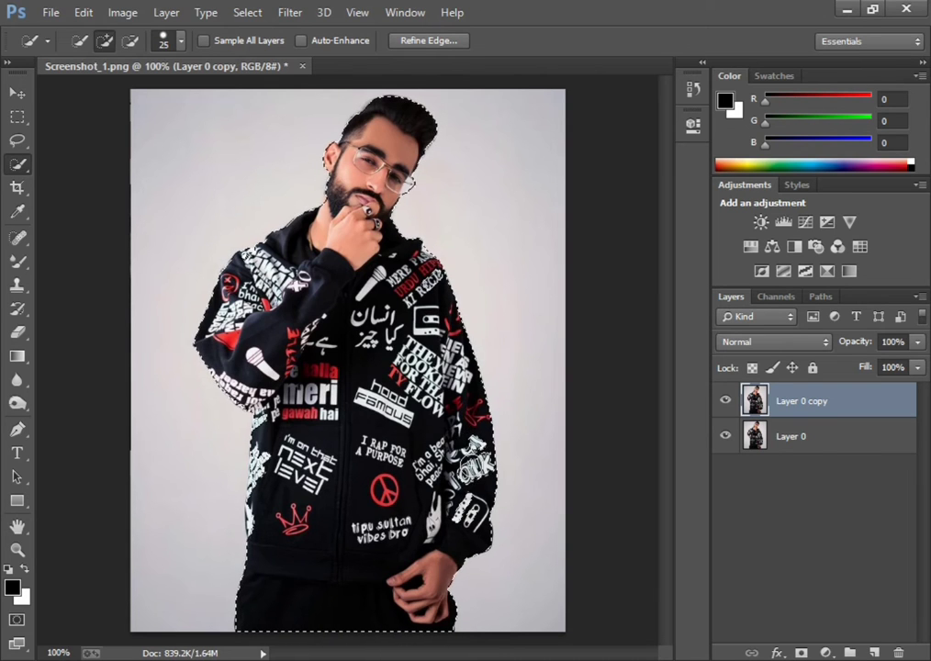
Add the right sleeve around the 'talk' print to the Quick Selection.
drag(473, 459, 431, 429)
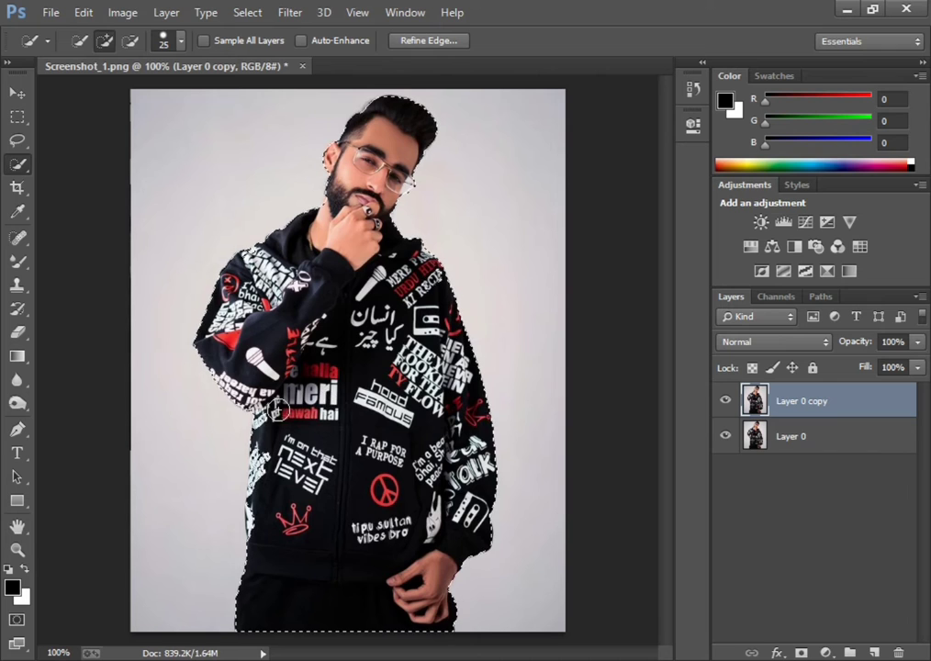
Refine the selection edge again with a size 25 brush and apply it.
right_click(402, 280)
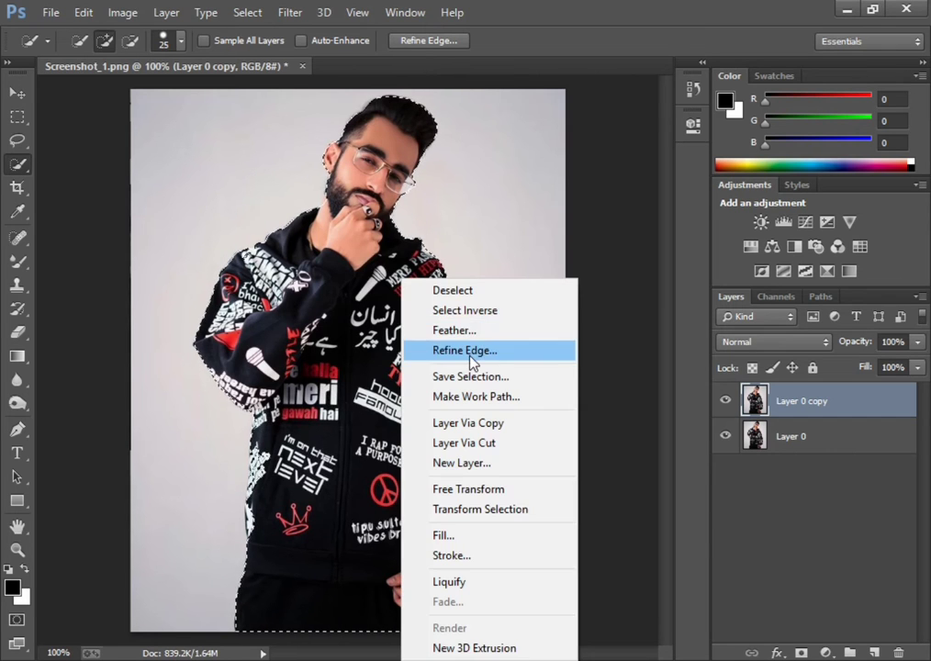
click(470, 356)
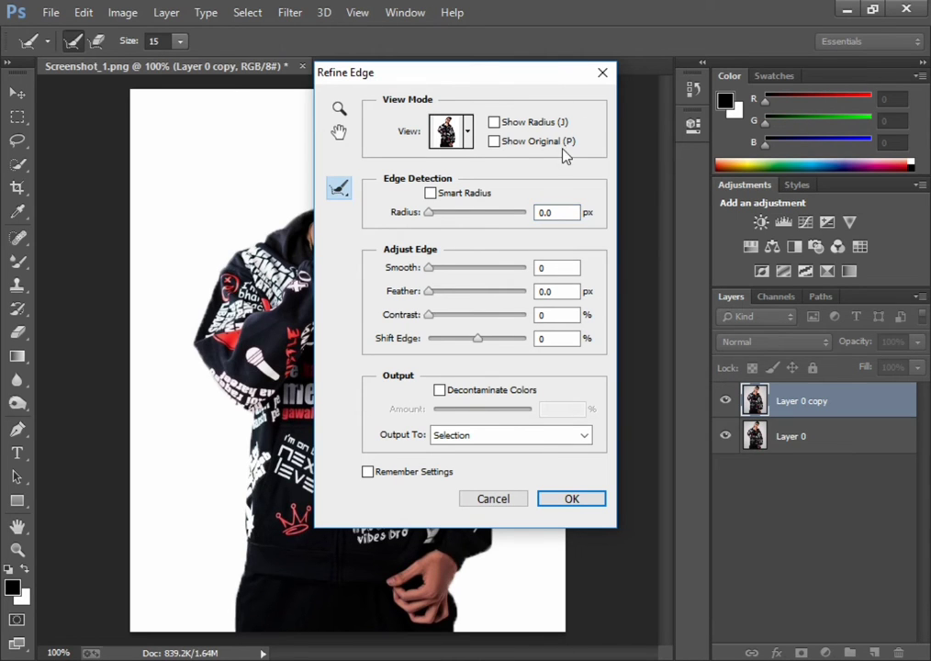
drag(494, 74, 765, 120)
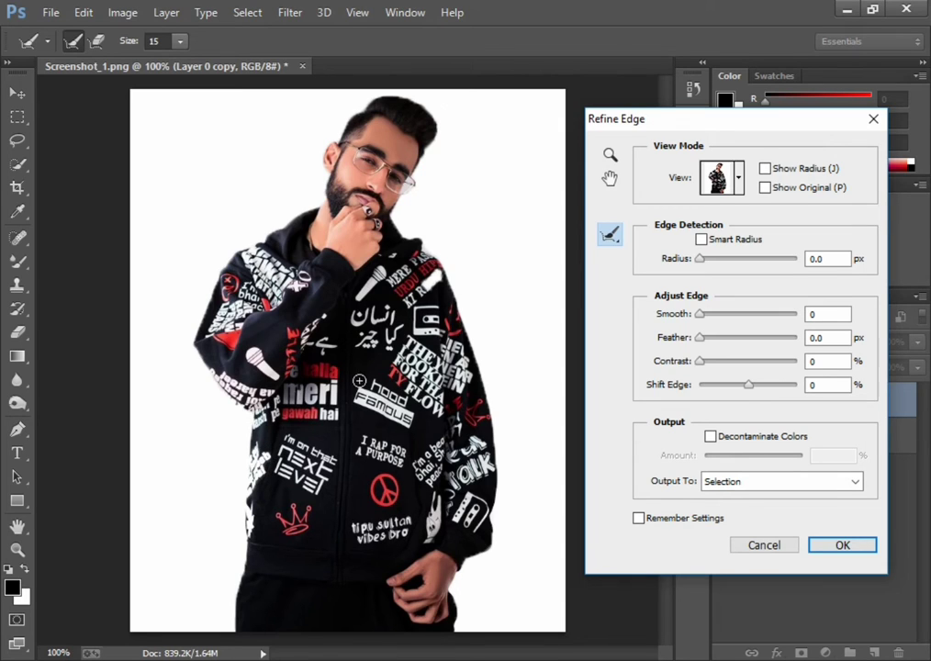
key(bracketright)
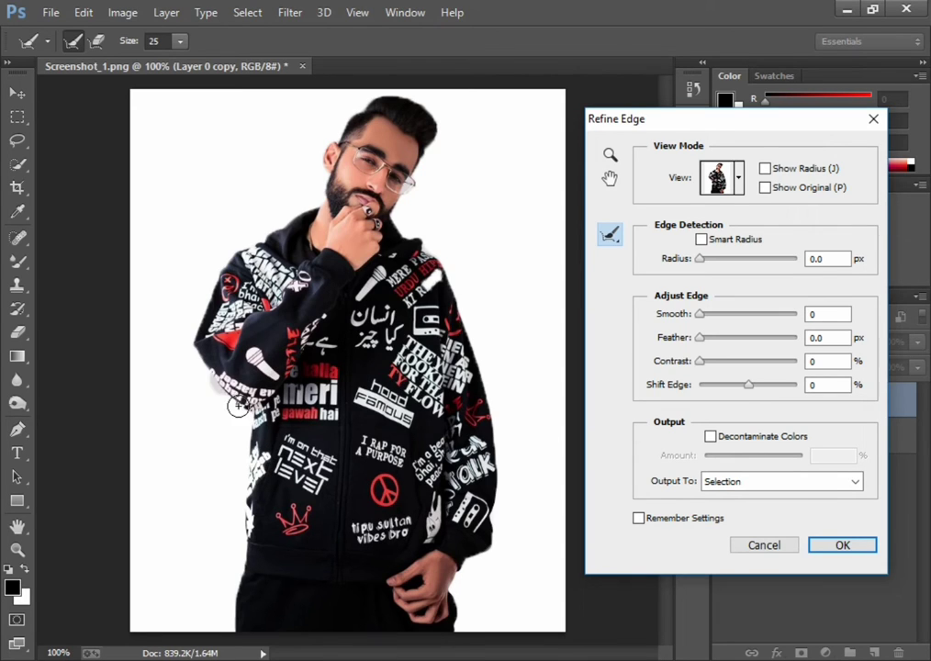
click(817, 548)
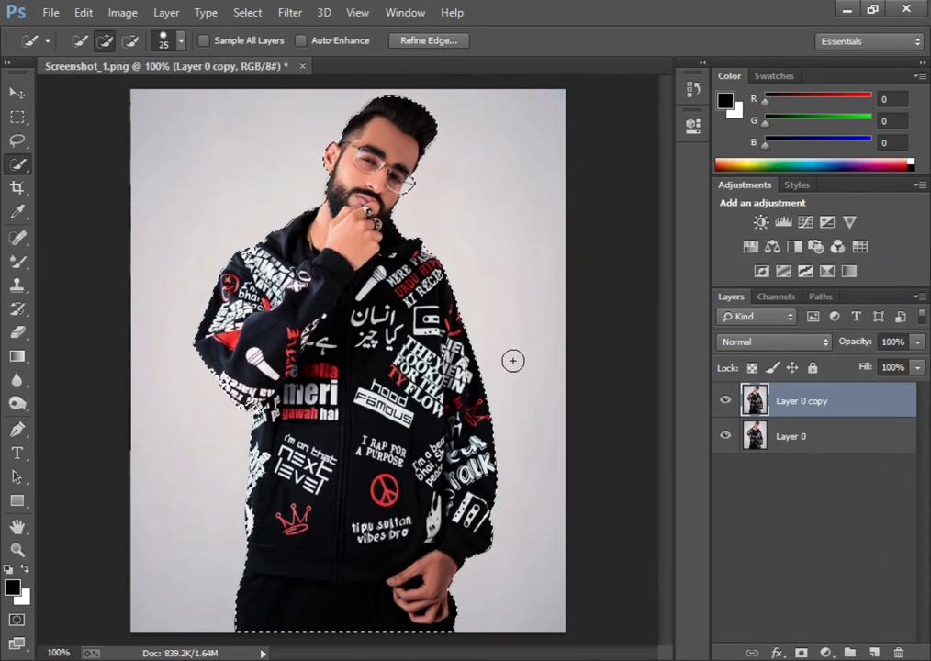
Copy the selected man onto Layer 1, hide Layer 0 copy and Layer 0, then select Layer 0 copy.
key(ctrl+j)
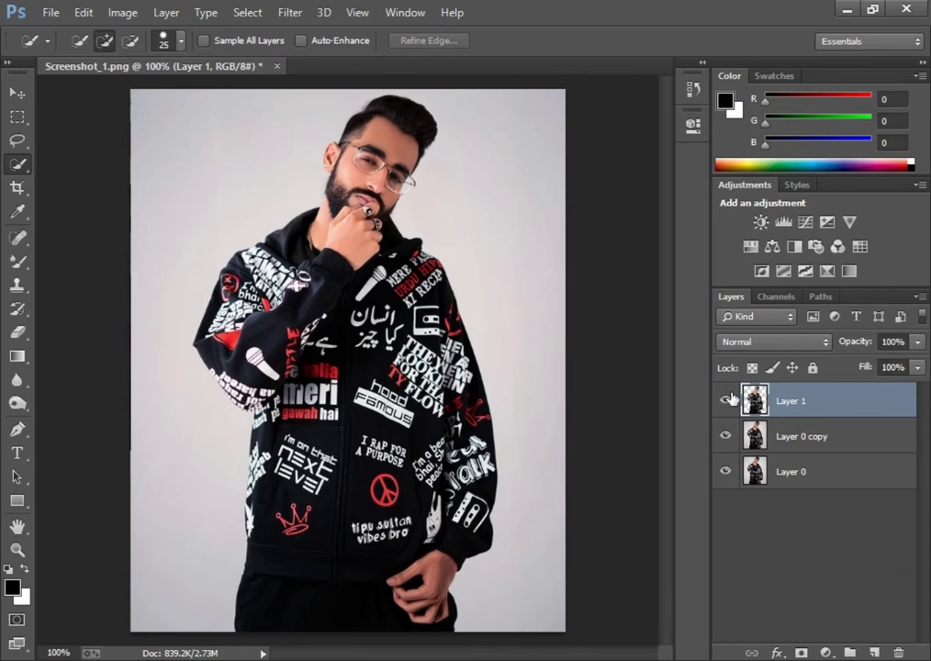
click(725, 437)
click(726, 471)
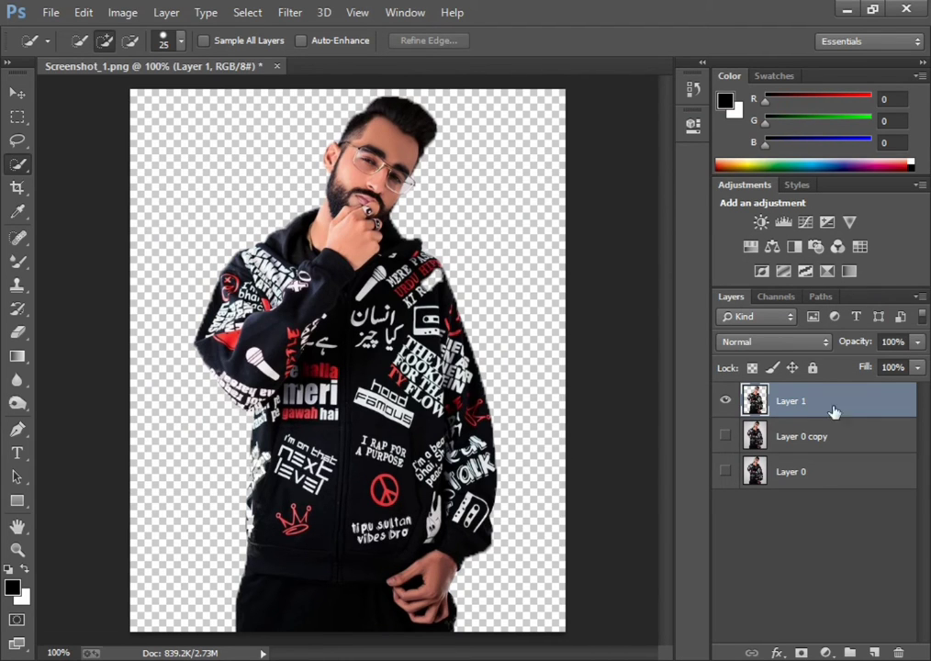
click(725, 437)
click(725, 437)
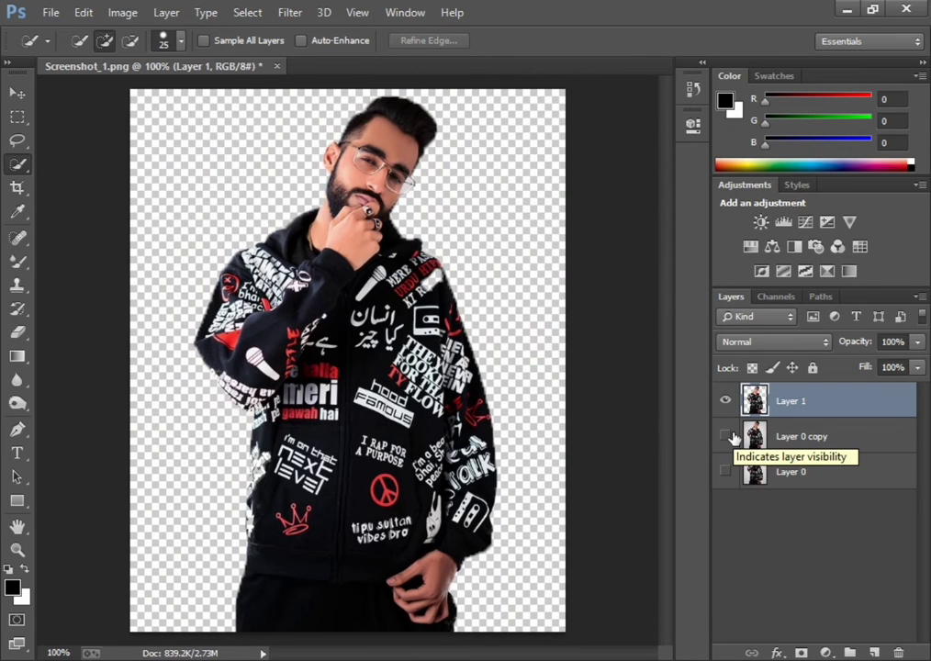
click(732, 438)
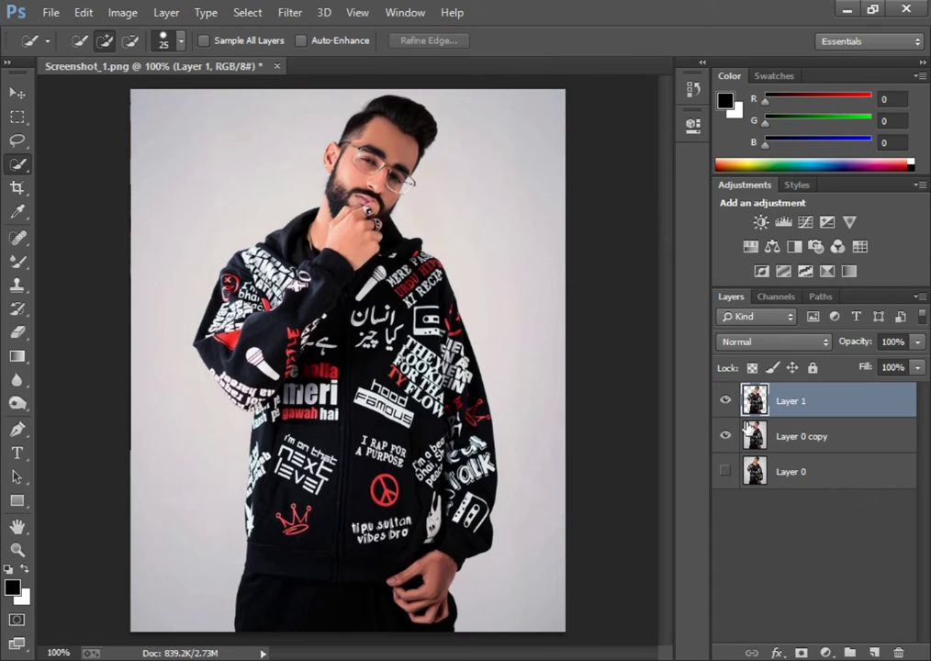
click(725, 437)
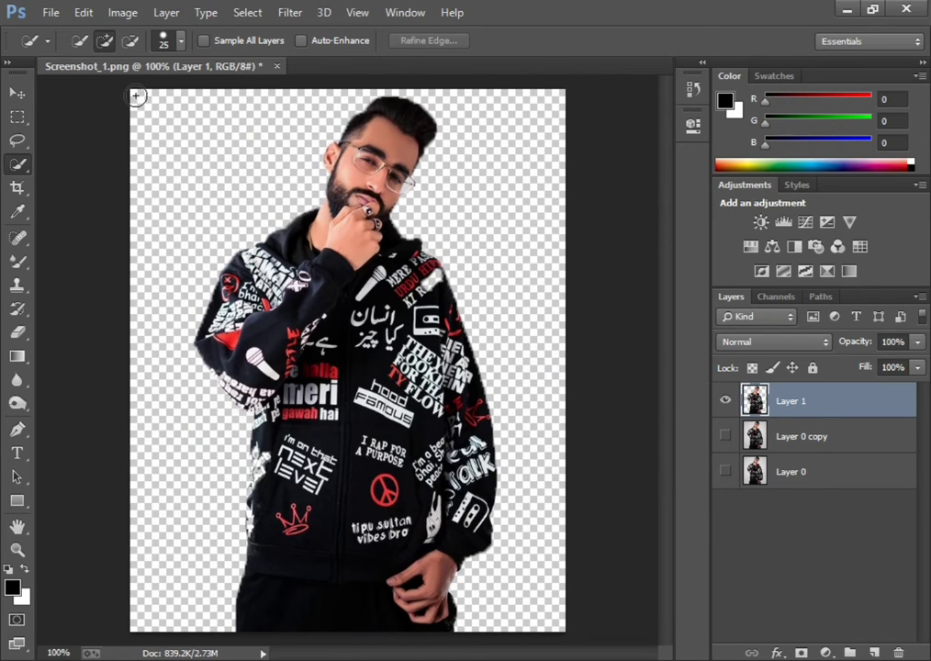
click(801, 436)
Start Place Embedded and browse the '100 background by new' folder for an image.
click(50, 12)
click(124, 276)
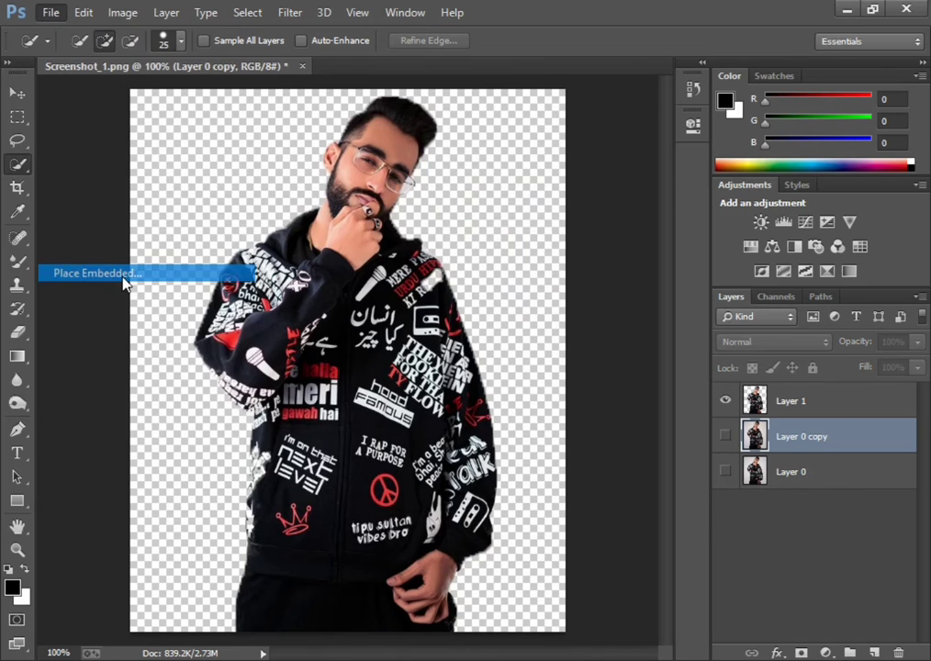
scroll(372, 266, down, 5)
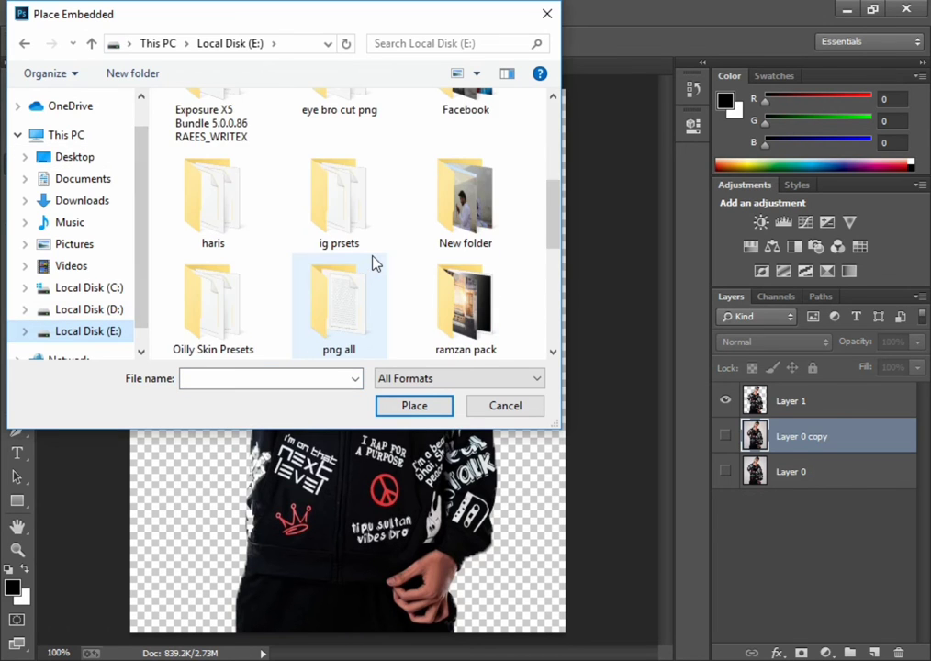
scroll(378, 262, down, 3)
scroll(447, 251, up, 10)
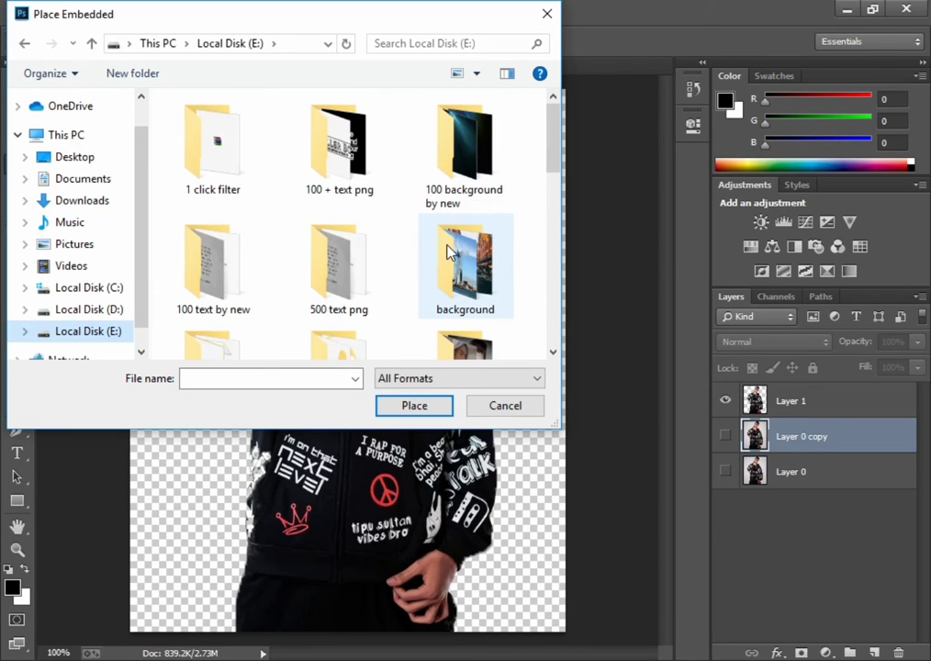
double_click(482, 193)
scroll(430, 224, down, 2)
scroll(432, 227, down, 3)
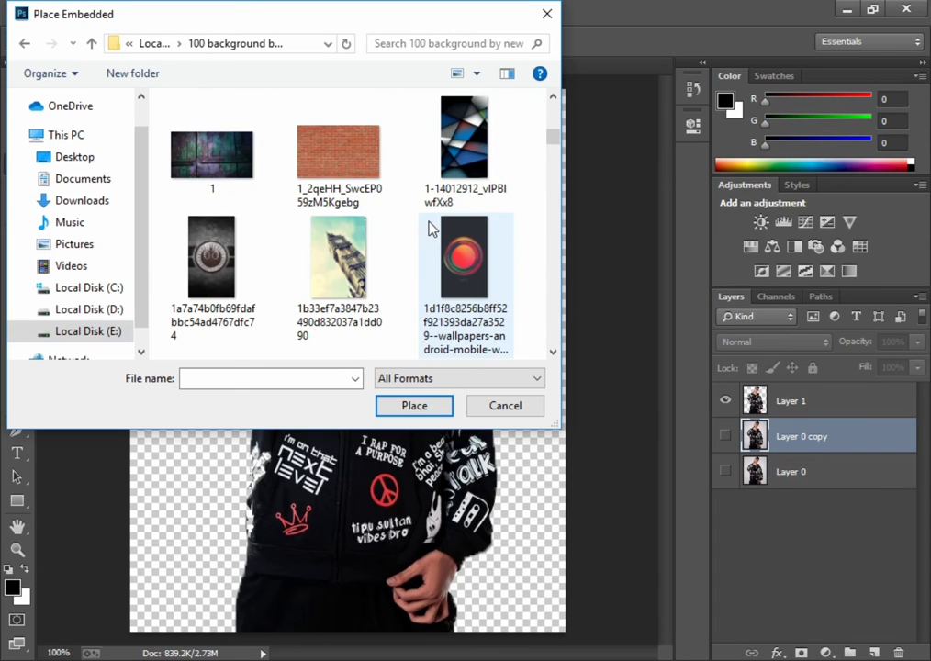
scroll(432, 228, down, 3)
scroll(431, 228, down, 3)
scroll(432, 227, down, 3)
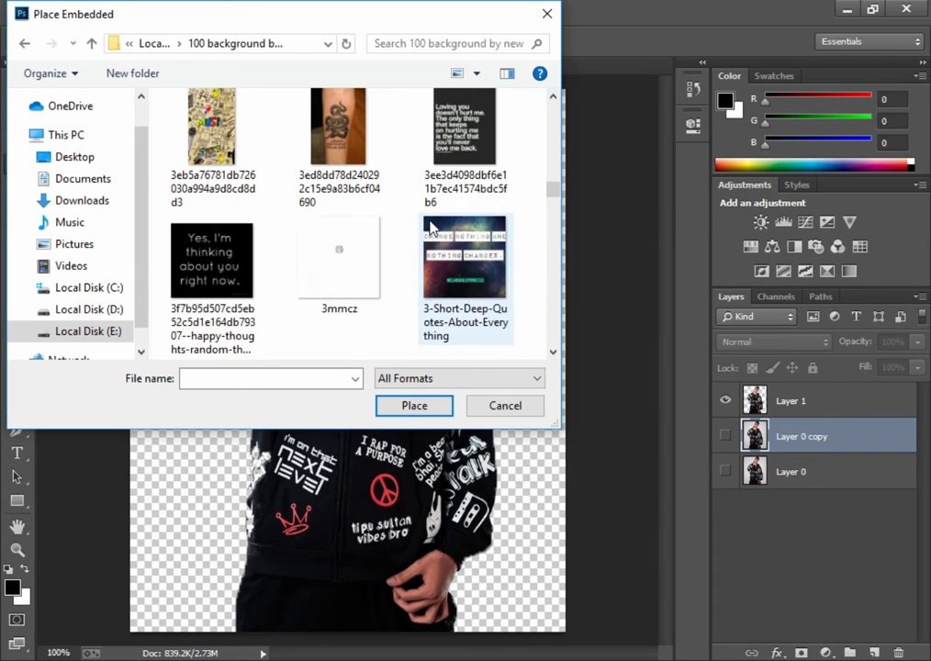
scroll(431, 228, down, 3)
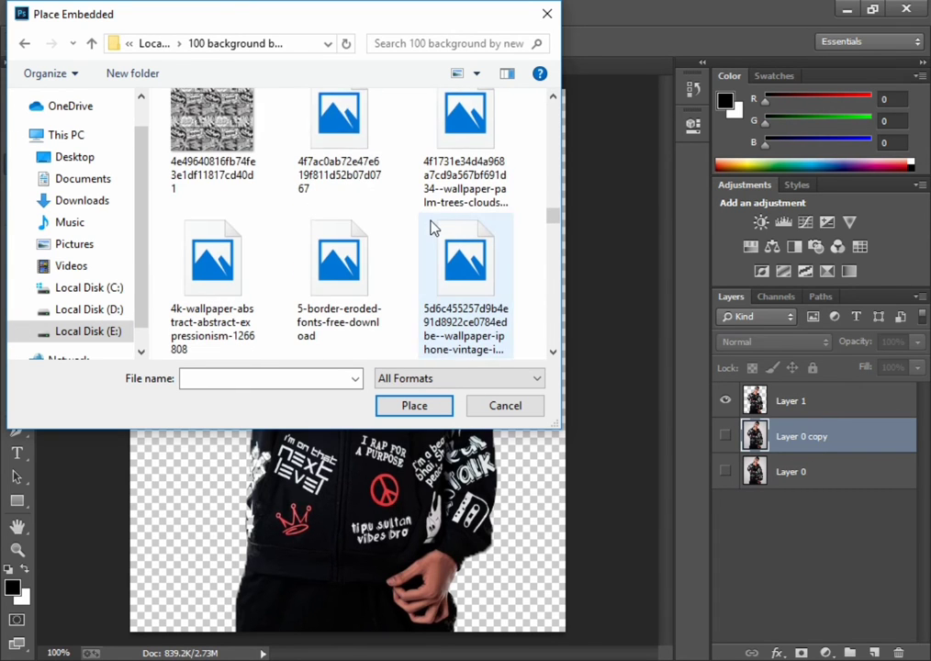
Place the red-and-grey painted image from the background folder on Local Disk (E:).
click(25, 43)
double_click(466, 262)
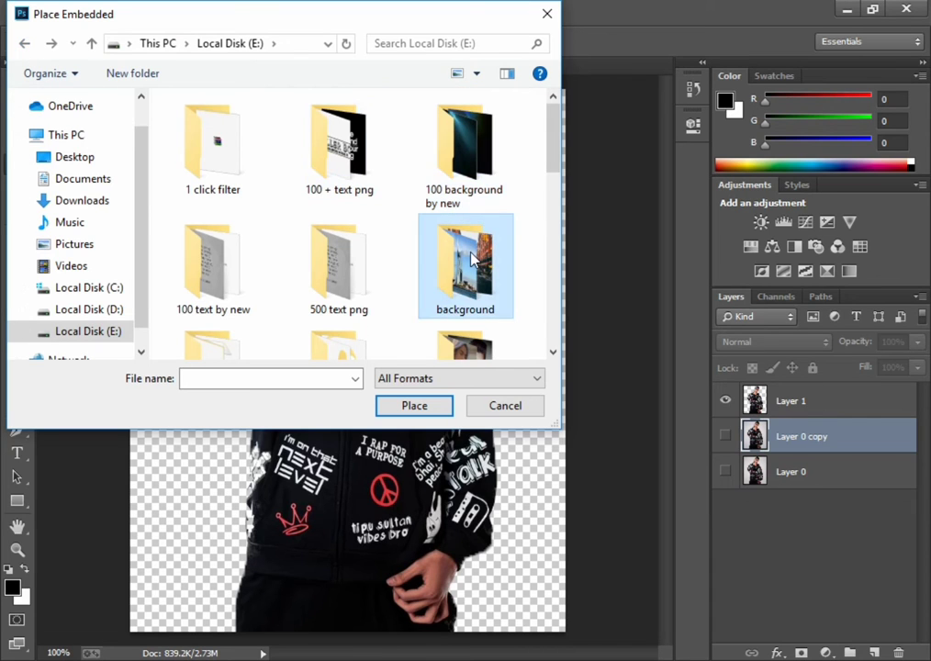
scroll(438, 265, down, 5)
scroll(437, 264, down, 3)
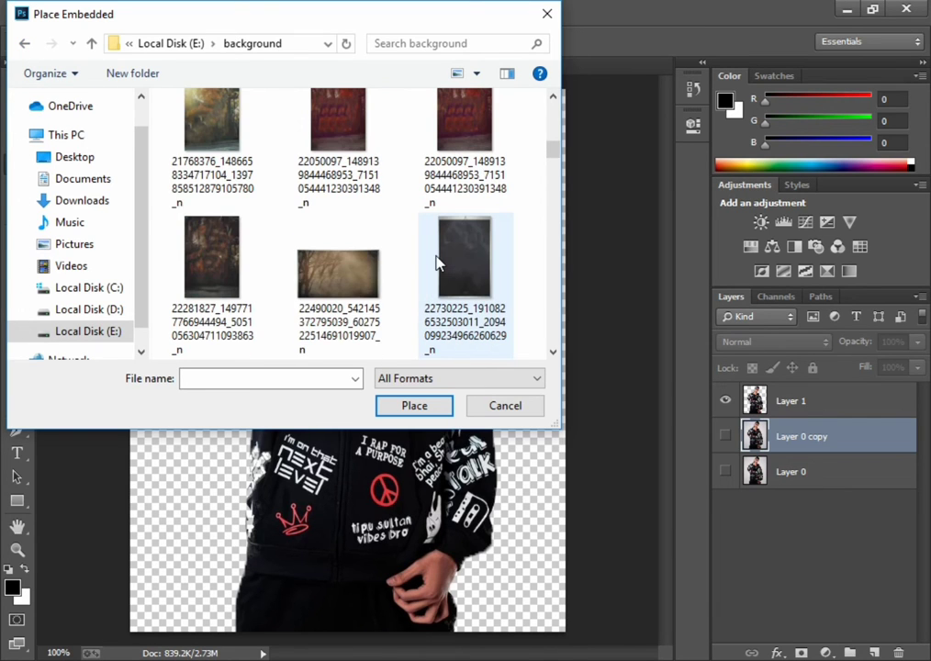
scroll(437, 264, down, 3)
scroll(436, 260, down, 3)
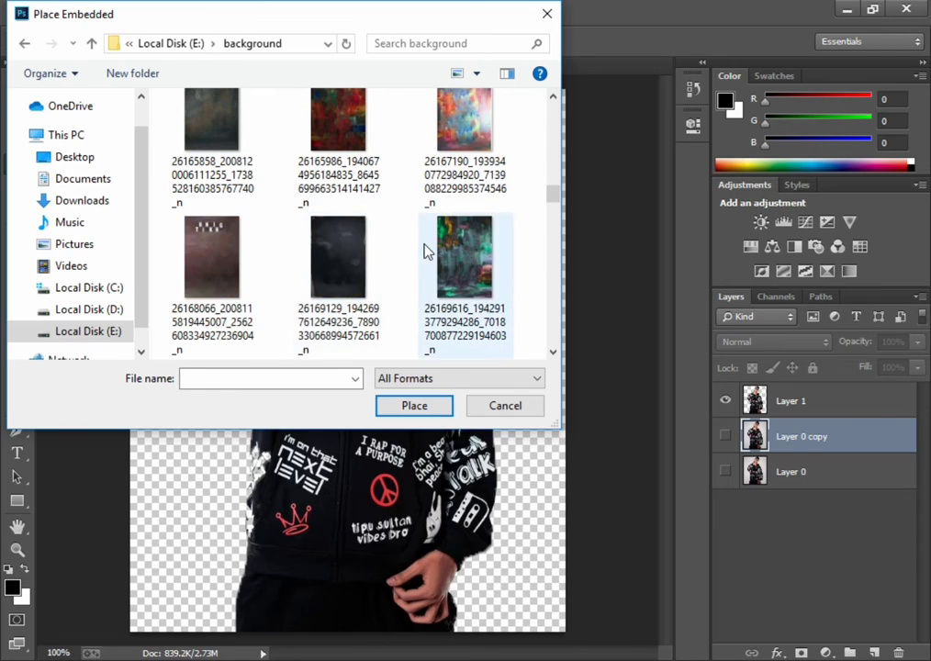
scroll(426, 250, down, 1)
scroll(439, 249, down, 3)
scroll(423, 256, down, 3)
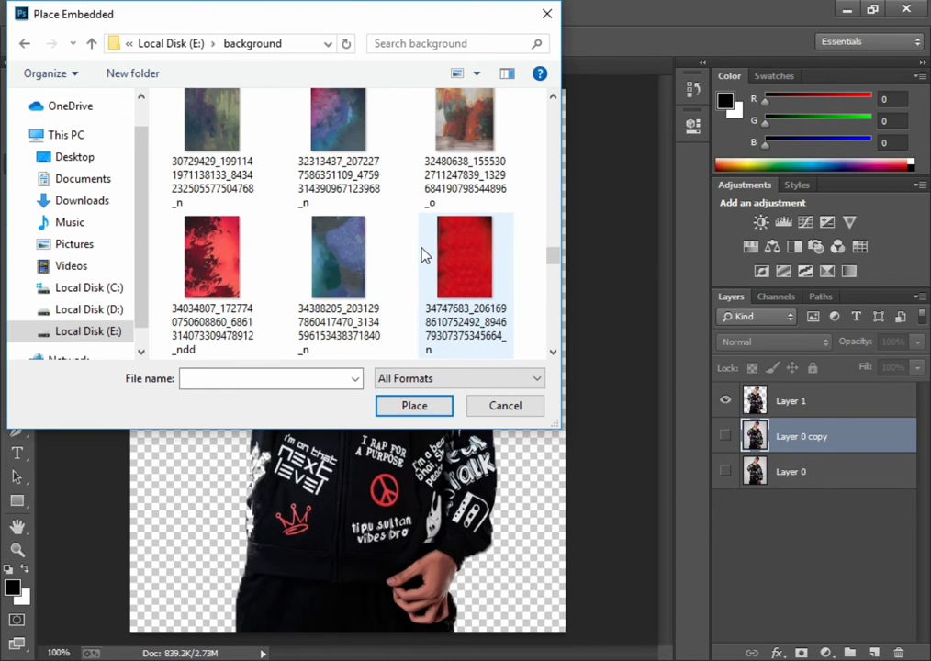
scroll(422, 254, up, 1)
scroll(421, 254, up, 3)
double_click(246, 272)
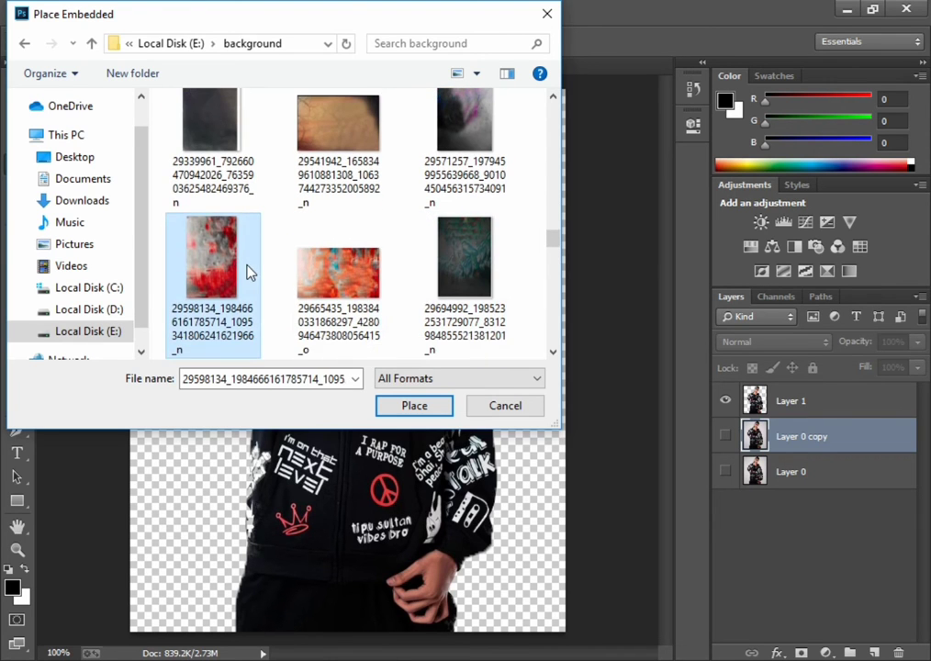
Reposition and stretch the placed background to cover the canvas, then commit the transform.
drag(267, 193, 222, 199)
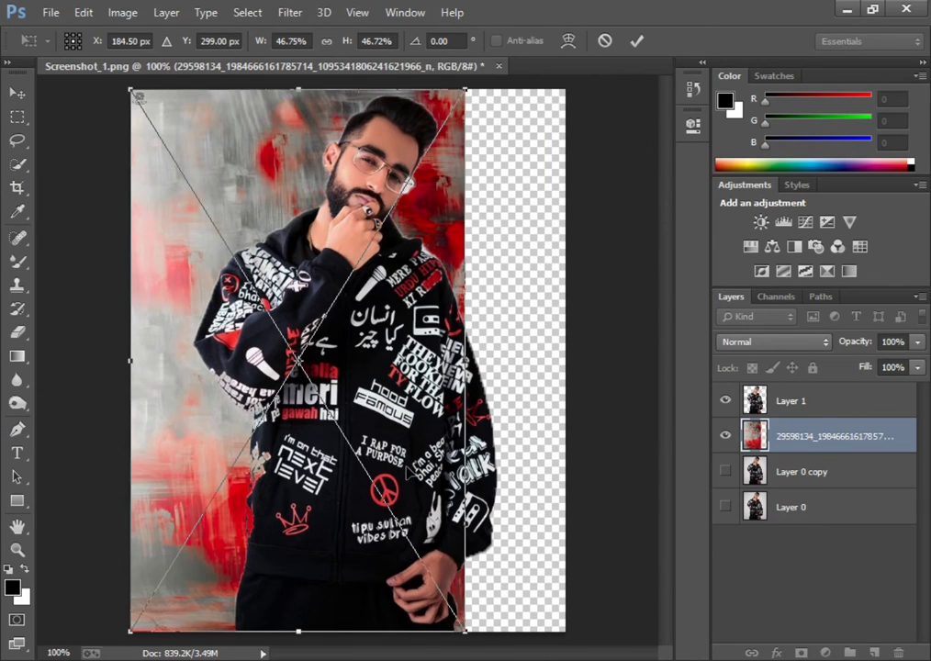
drag(573, 638, 564, 632)
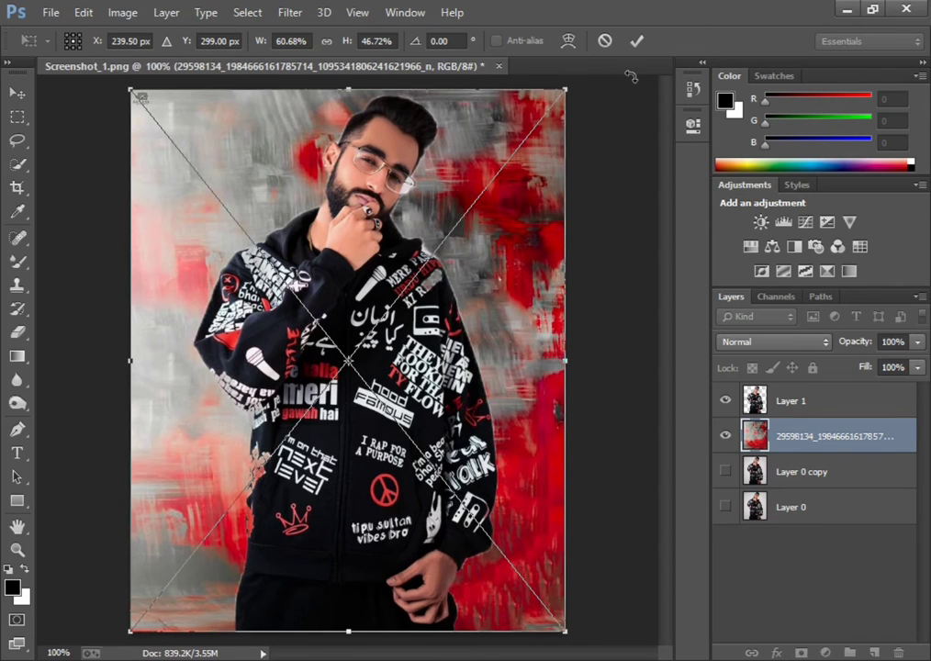
click(636, 42)
Return the background layer's Fill and Opacity to 100% and select Layer 1.
key(w)
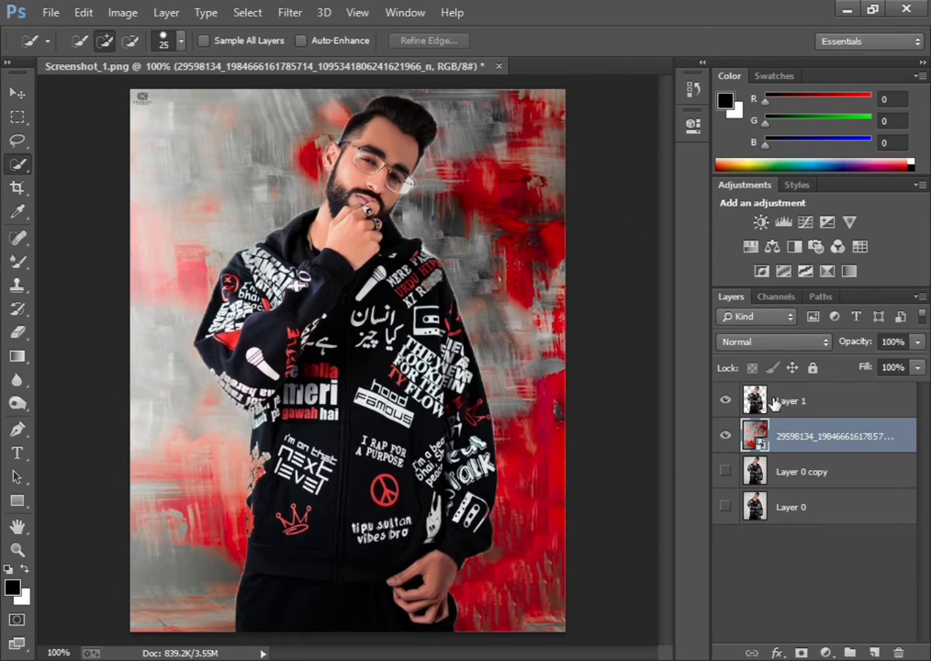
click(917, 368)
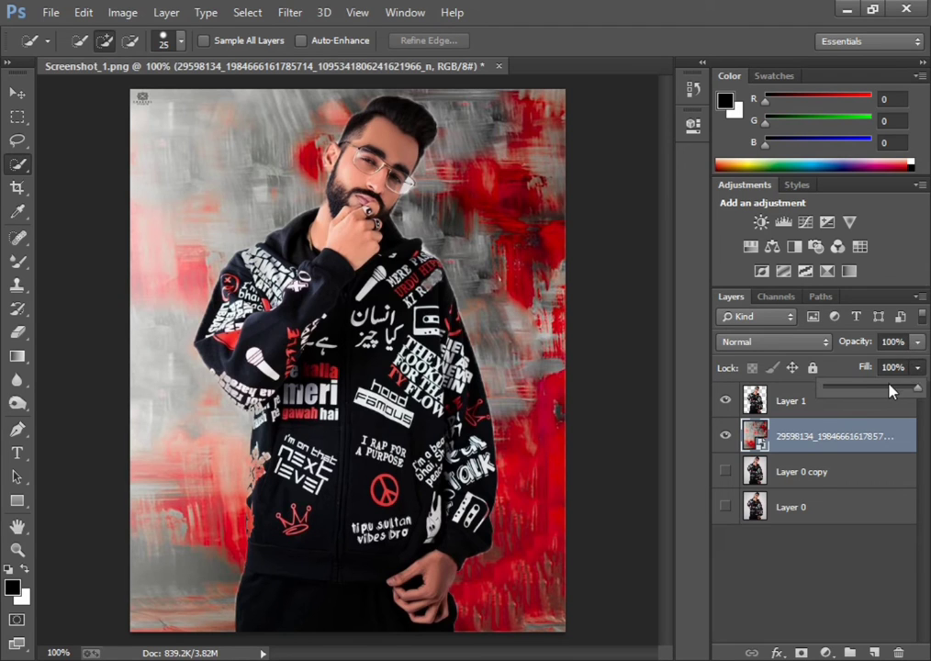
mouse_move(882, 393)
mouse_down()
mouse_move(866, 393)
mouse_move(921, 405)
mouse_up()
click(917, 367)
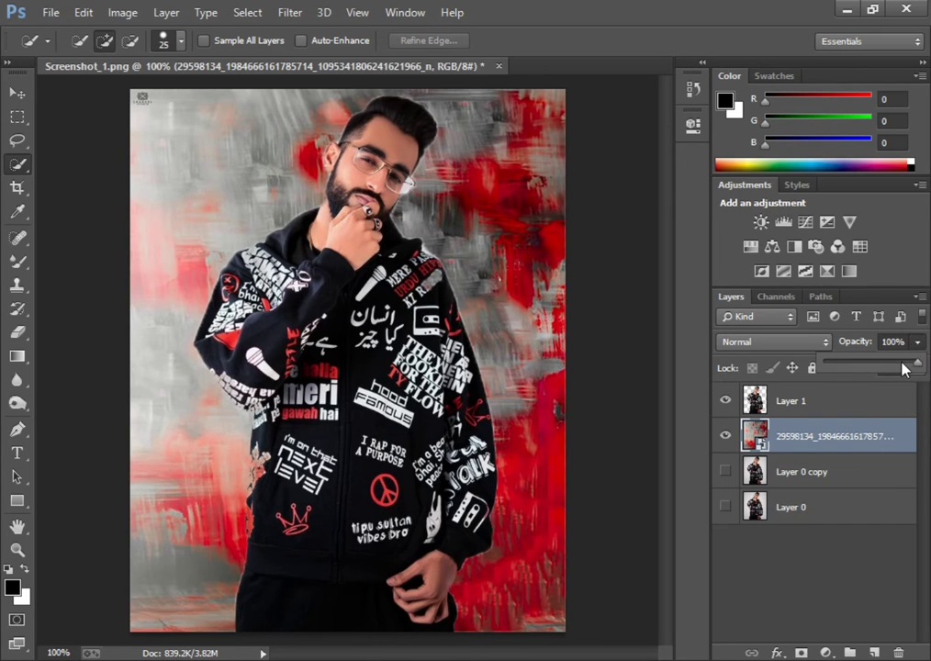
click(902, 366)
mouse_move(914, 368)
mouse_down()
mouse_move(922, 371)
mouse_move(880, 358)
mouse_move(921, 367)
mouse_up()
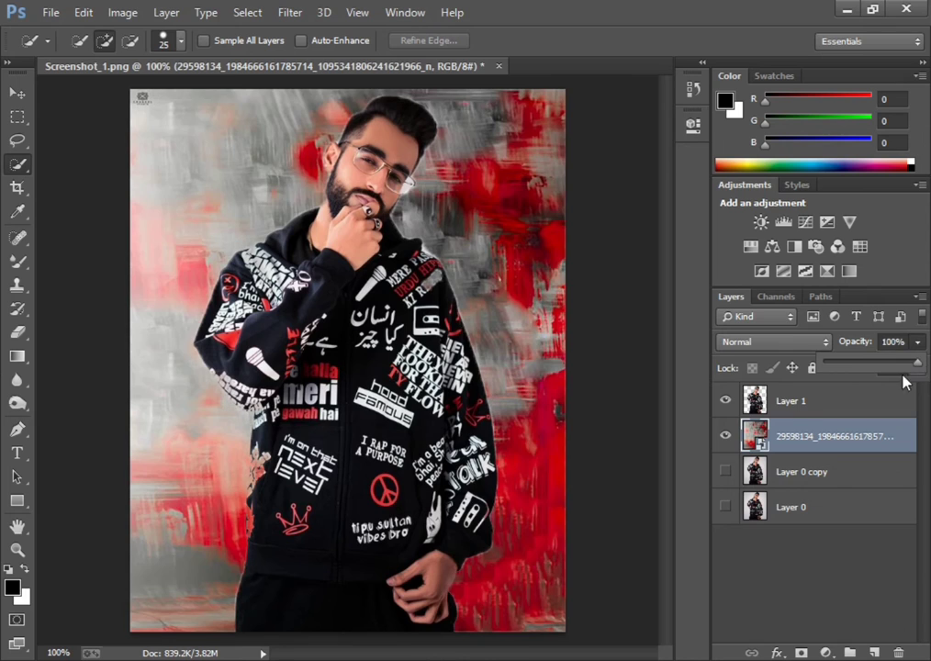
click(852, 395)
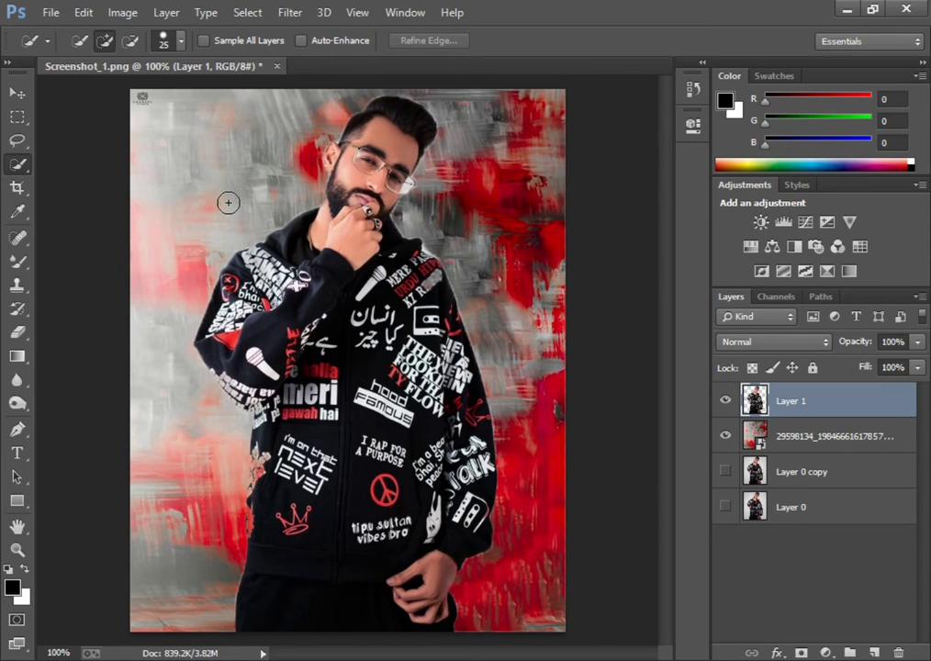
click(17, 286)
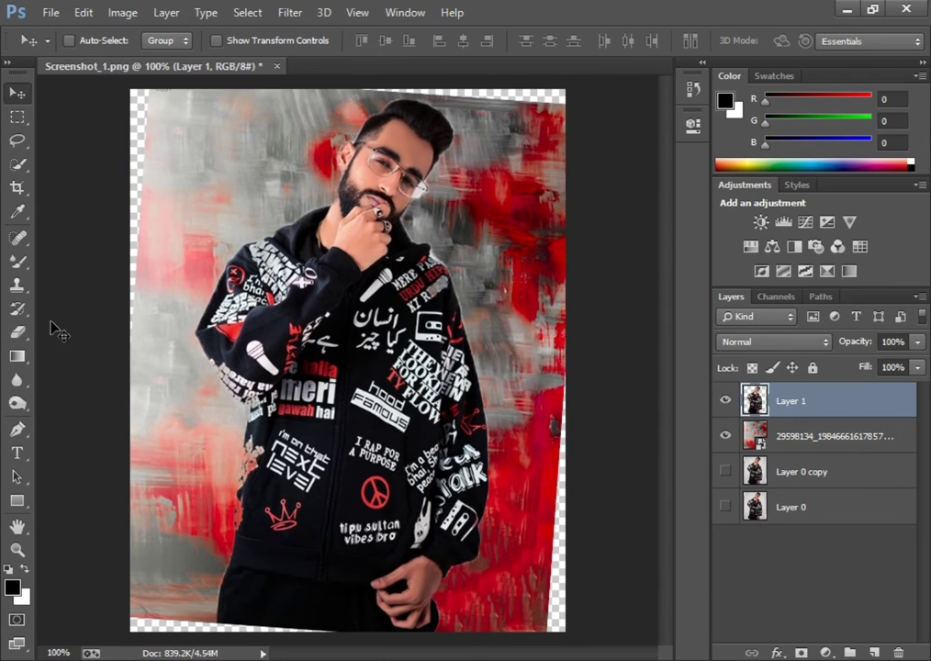
Add a second copy of the man shifted right, then choose the REAL URDU RAP GOD cooltext image to place.
click(17, 285)
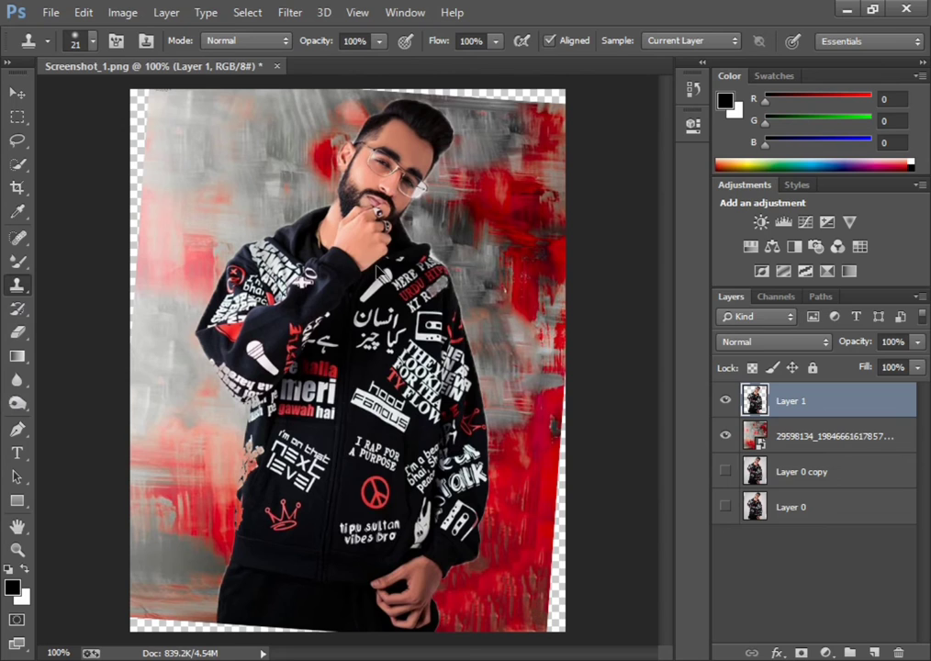
drag(381, 273, 453, 280)
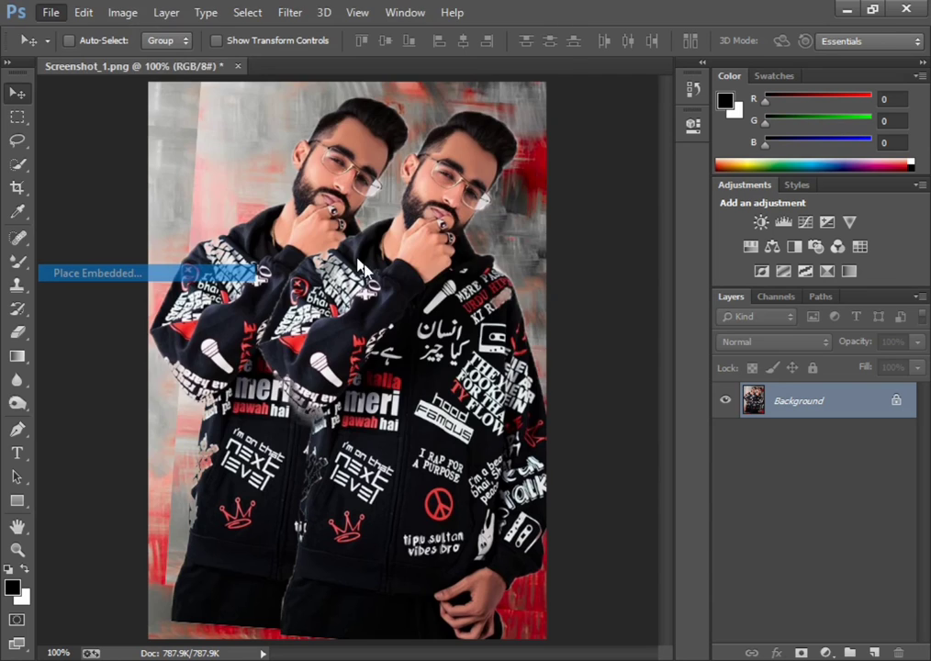
click(183, 270)
click(371, 271)
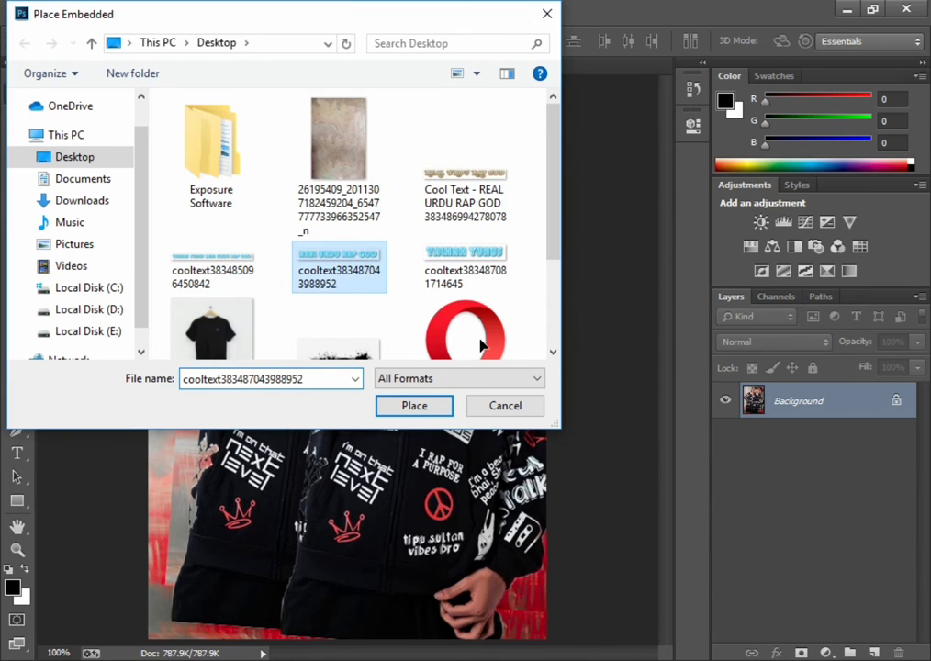
Place the REAL URDU RAP GOD text rotated -20.29°, stretched taller and lowered across the chests.
key(Return)
drag(551, 245, 493, 177)
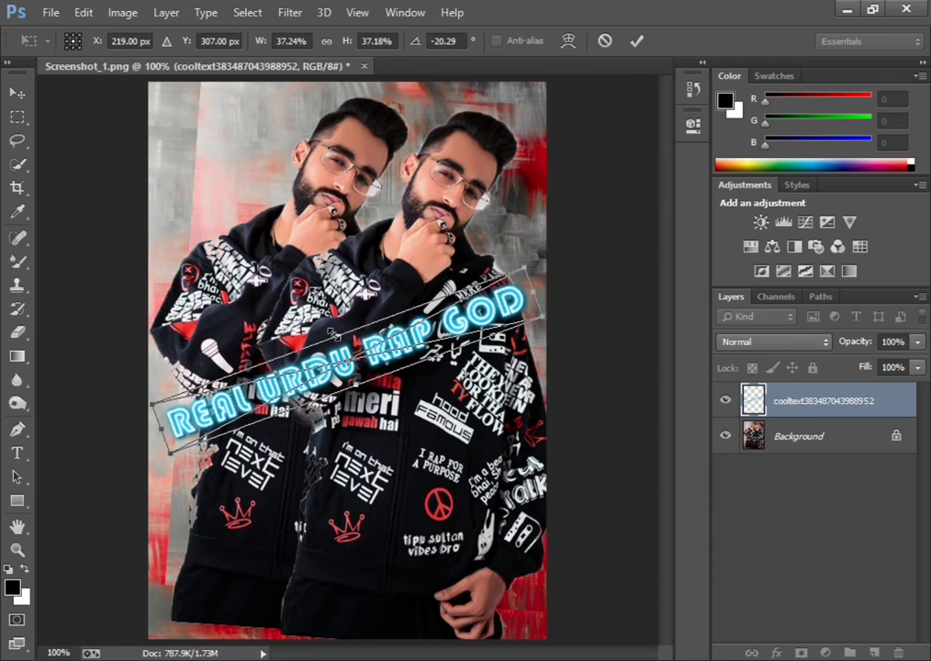
drag(267, 264, 410, 378)
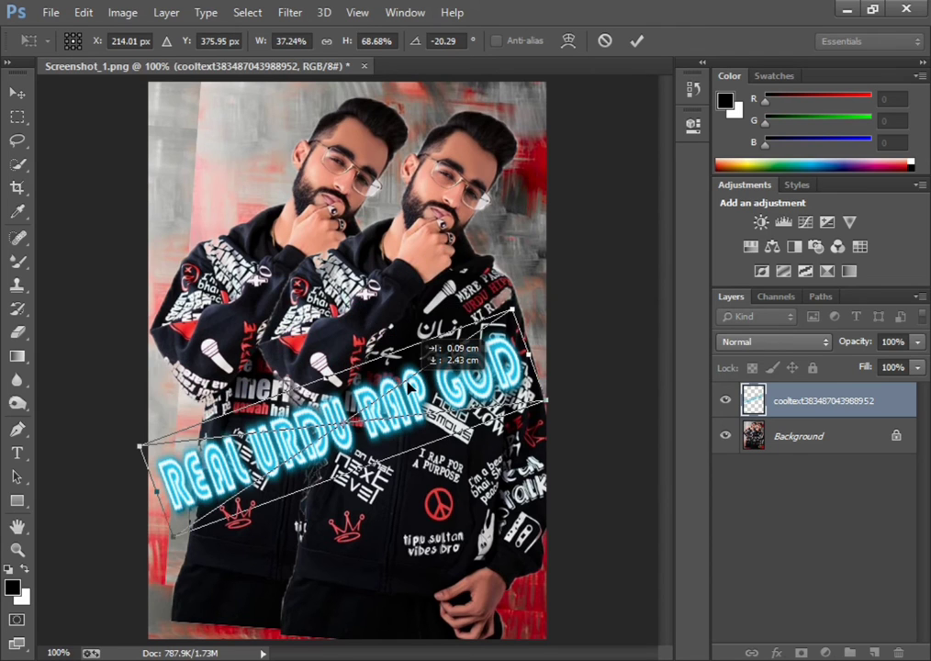
drag(410, 381, 406, 250)
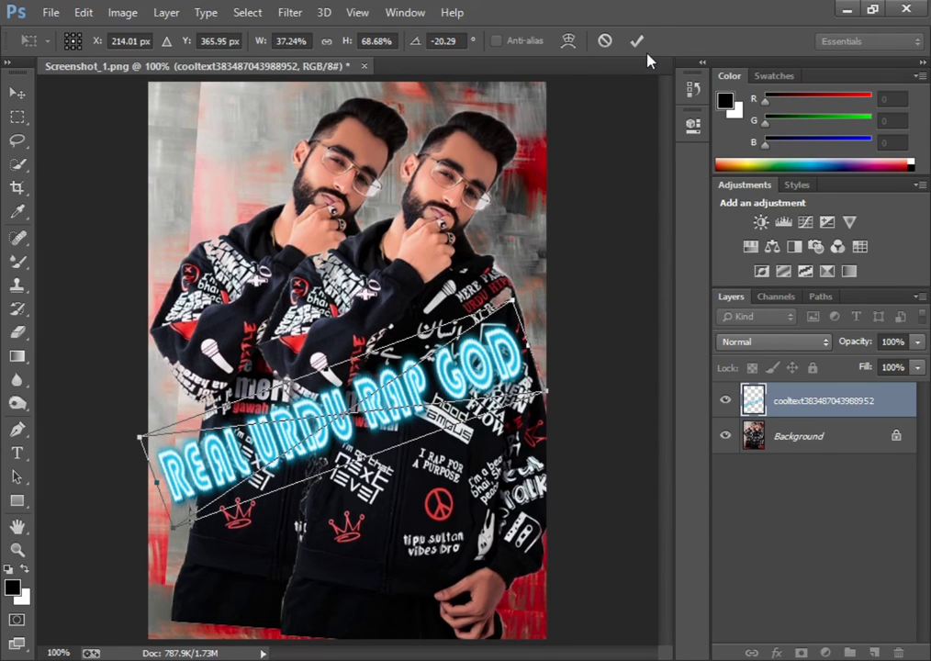
drag(544, 341, 548, 340)
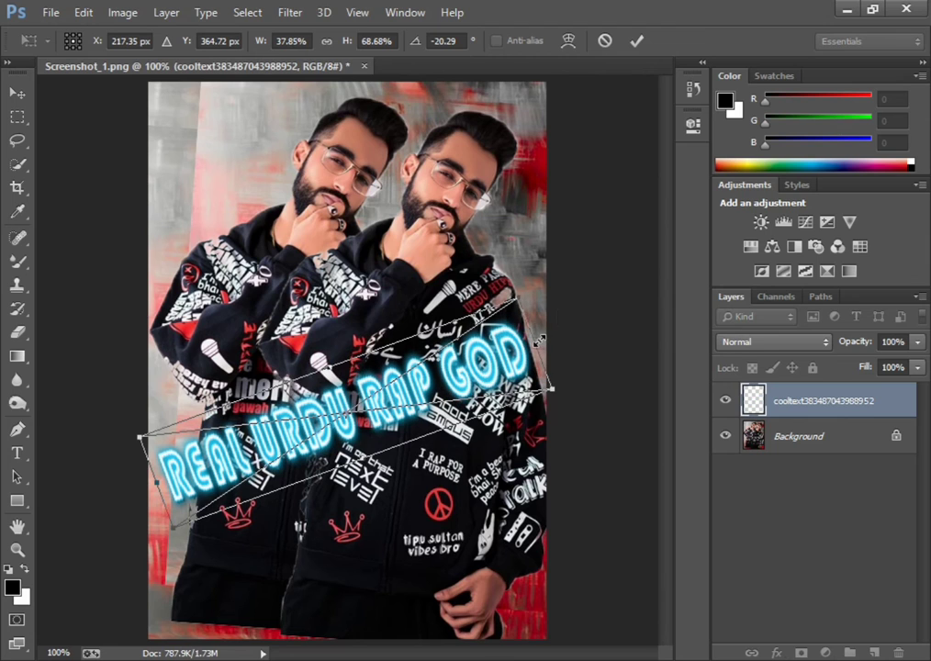
click(640, 42)
Place the second cooltext image with the neon name text and move it toward the bottom.
click(50, 12)
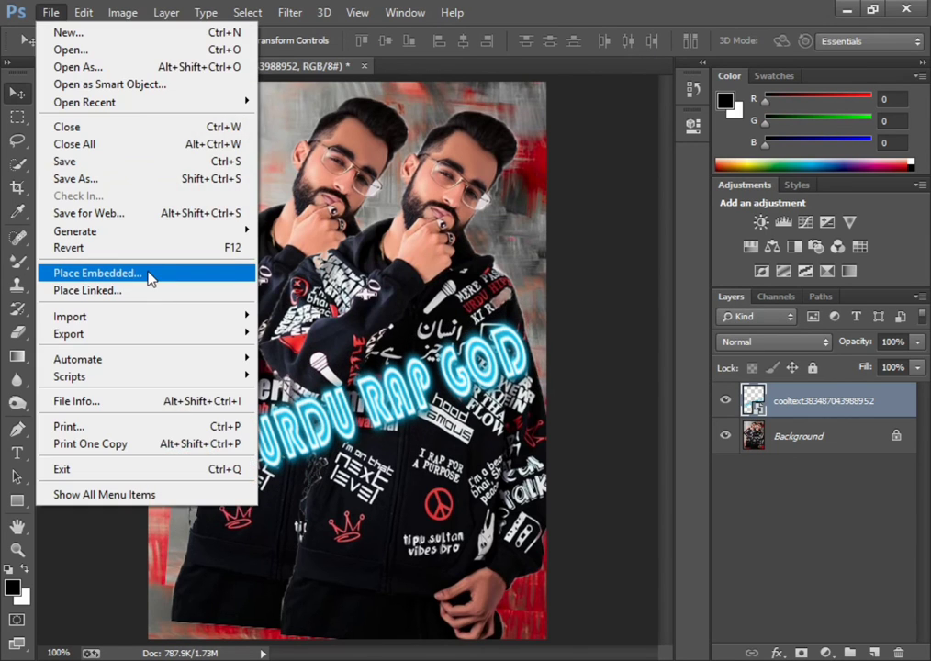
click(149, 274)
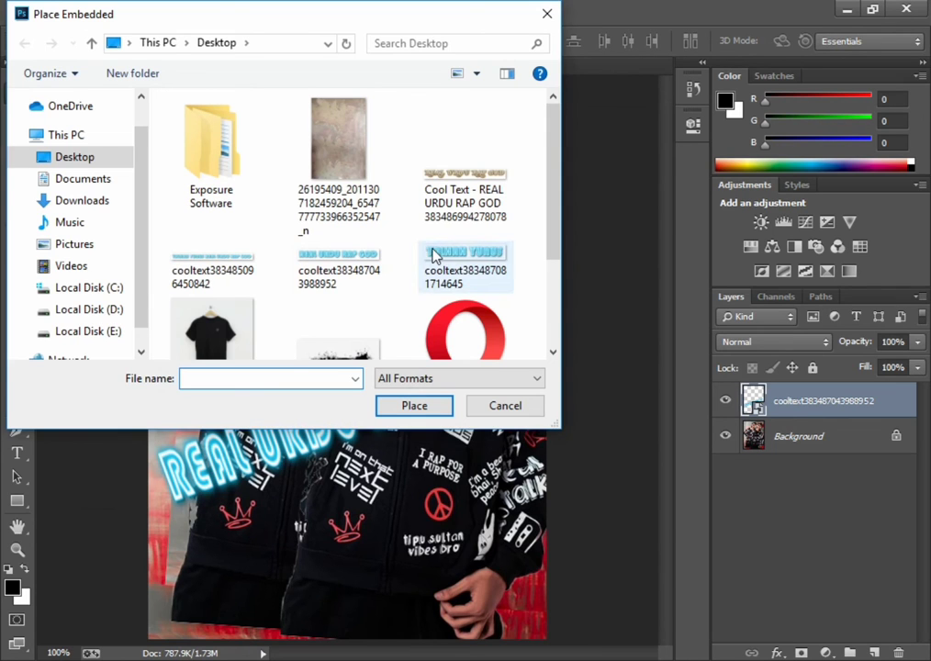
click(449, 254)
double_click(449, 255)
drag(351, 286, 353, 444)
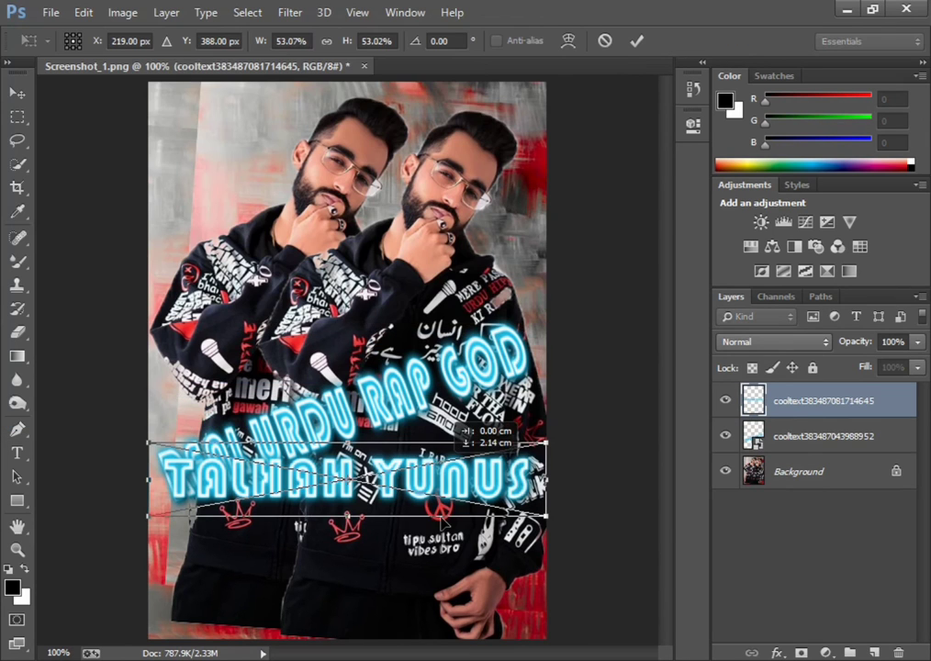
drag(574, 449, 570, 443)
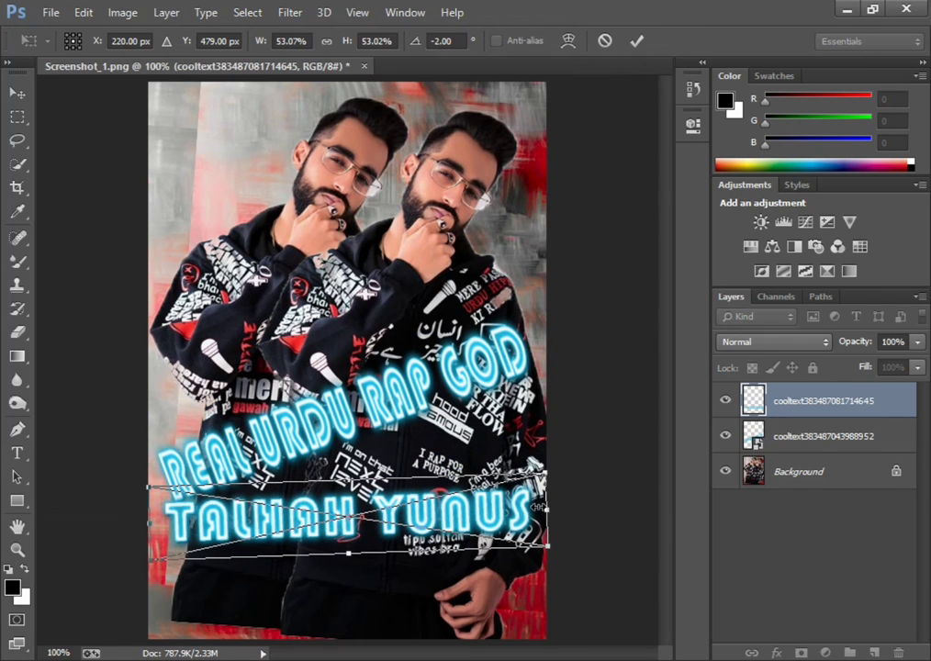
Level and enlarge the neon name text along the poster's bottom edge, then commit it.
mouse_move(547, 510)
mouse_down()
mouse_move(509, 508)
mouse_move(503, 396)
mouse_move(538, 424)
mouse_up()
drag(173, 610, 188, 602)
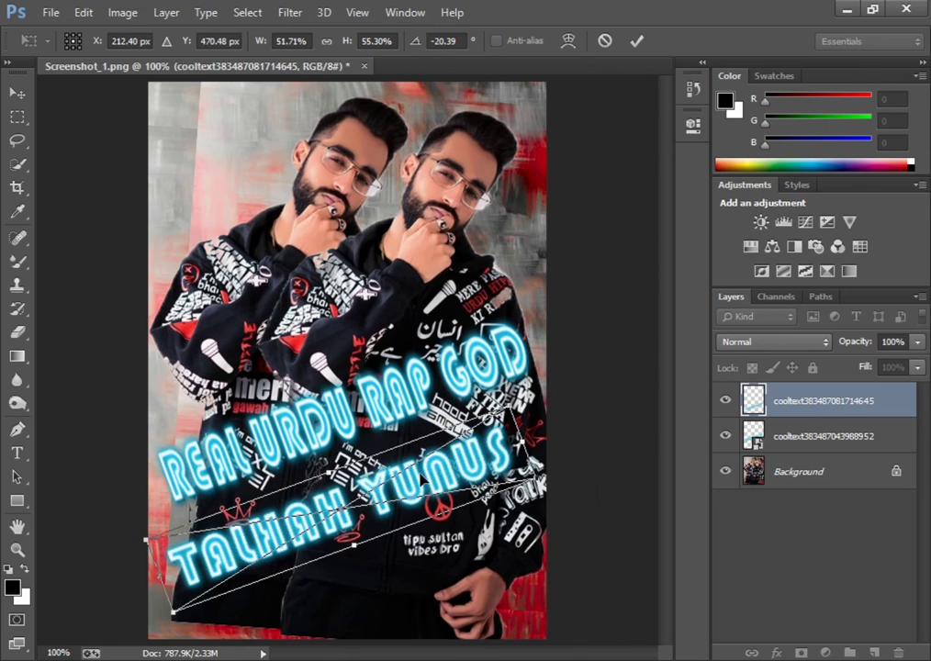
mouse_move(479, 446)
mouse_down()
mouse_move(492, 450)
mouse_move(451, 476)
mouse_move(516, 437)
mouse_move(516, 416)
mouse_up()
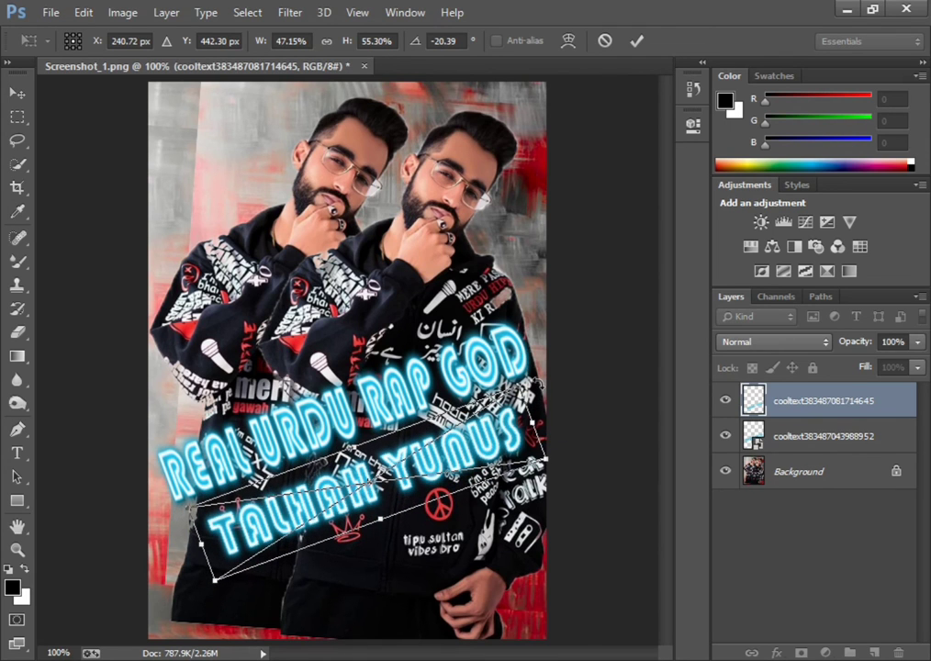
drag(542, 344, 556, 404)
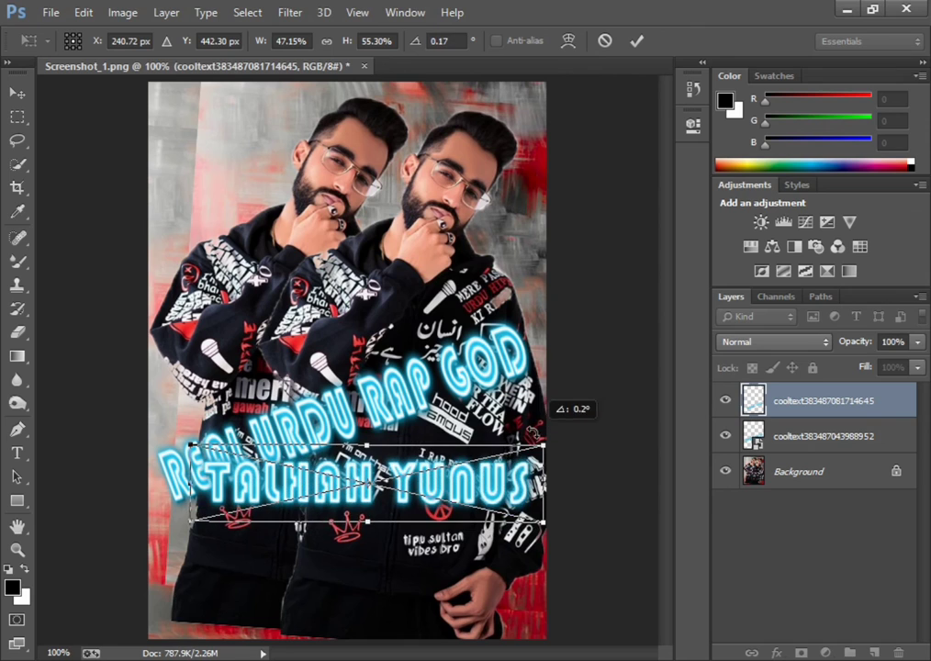
drag(445, 513, 421, 634)
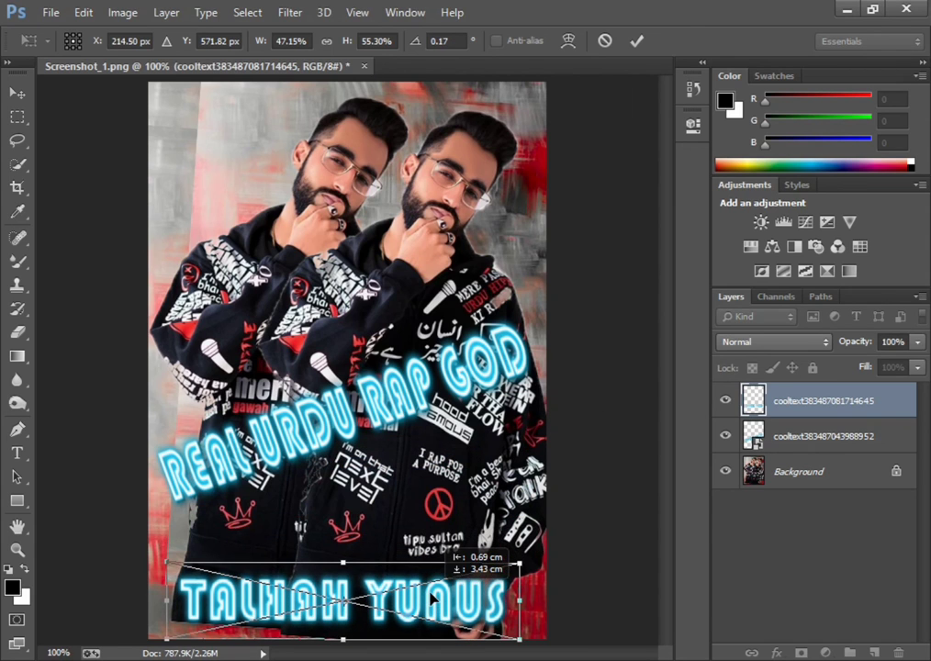
drag(519, 562, 537, 555)
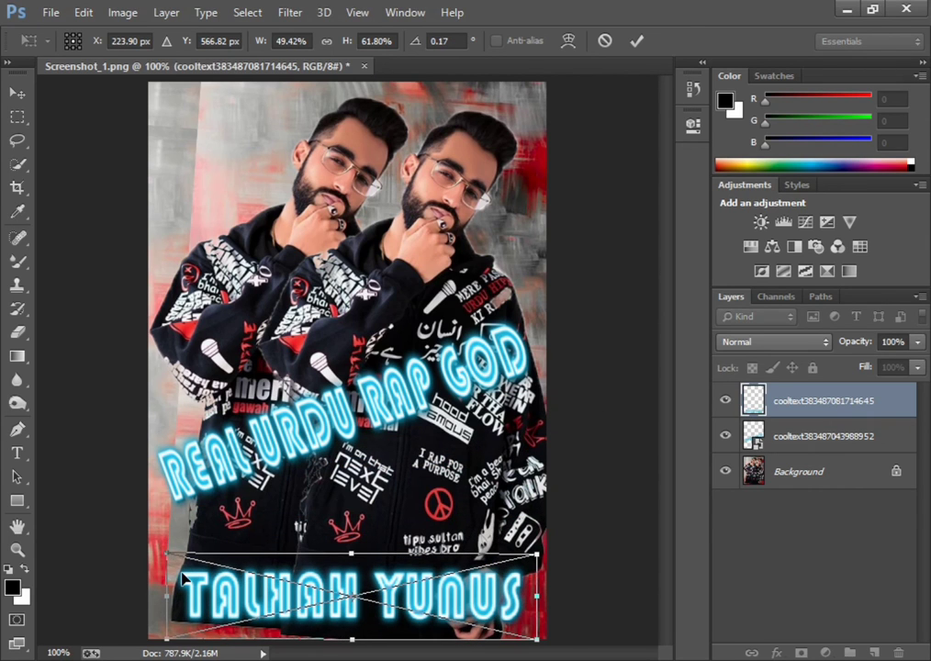
drag(156, 551, 147, 545)
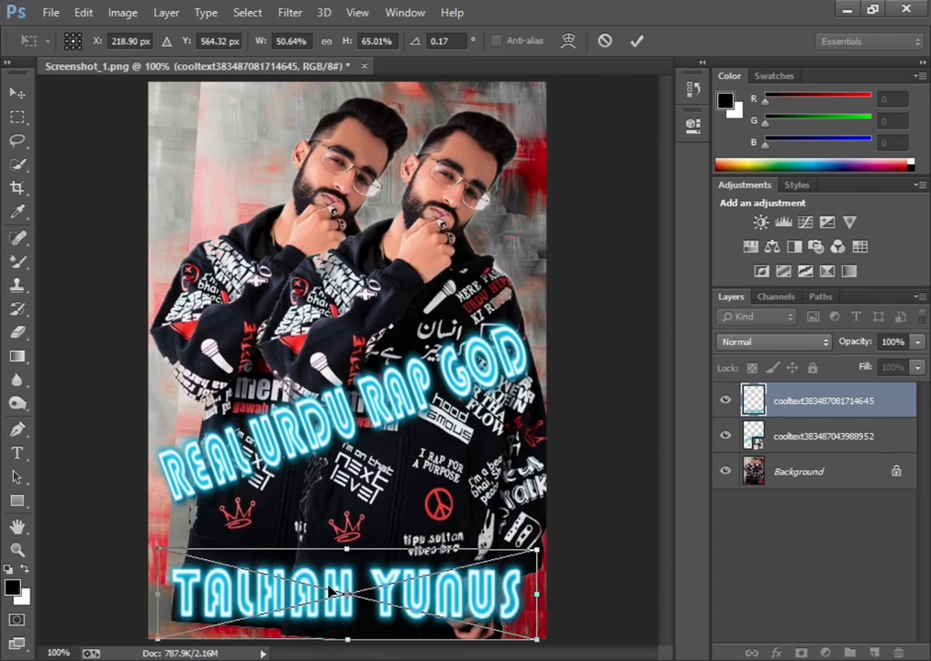
drag(336, 594, 335, 601)
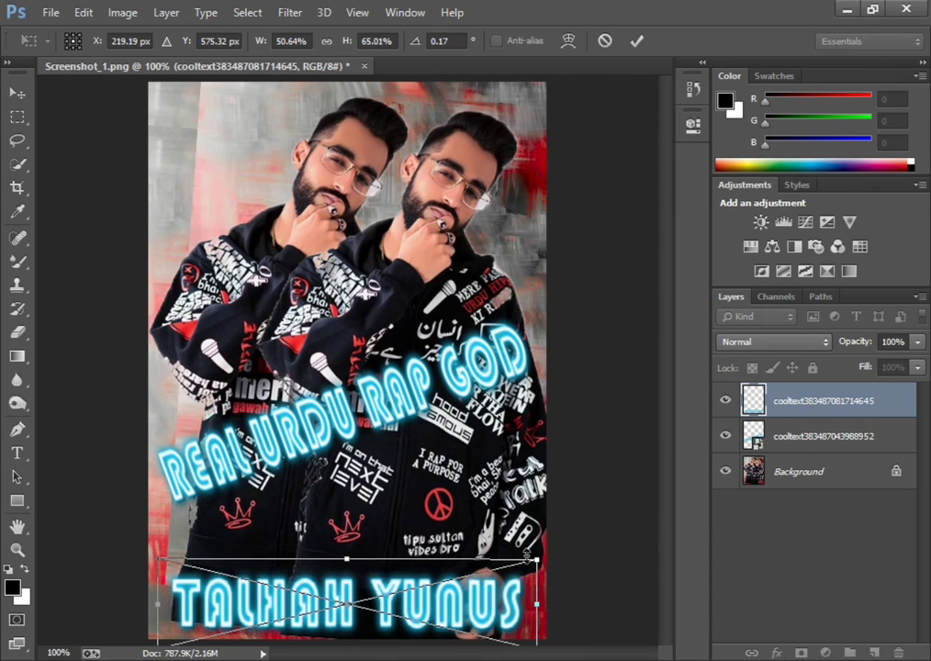
drag(550, 551, 580, 517)
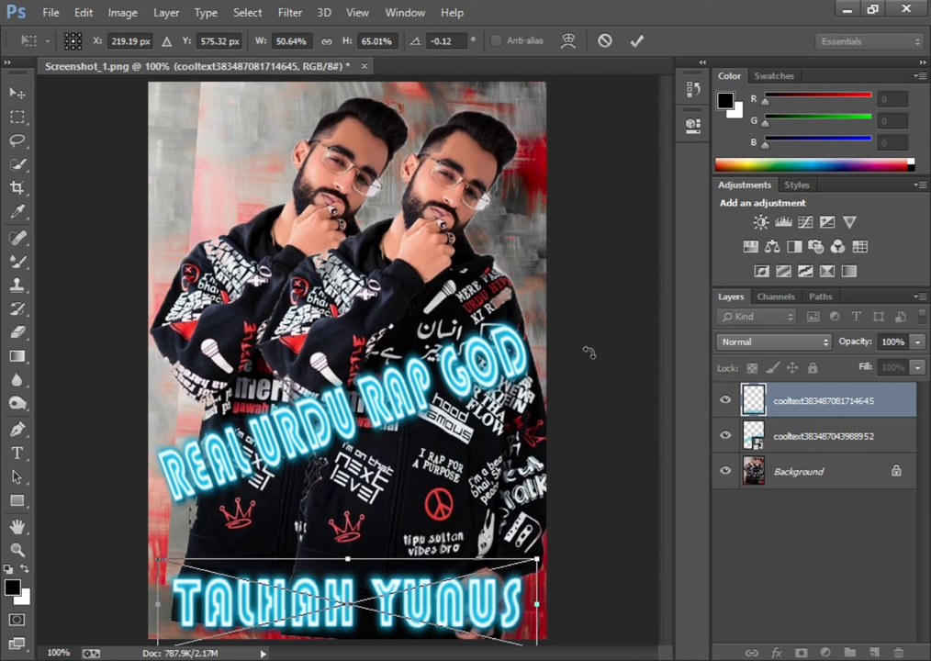
click(640, 43)
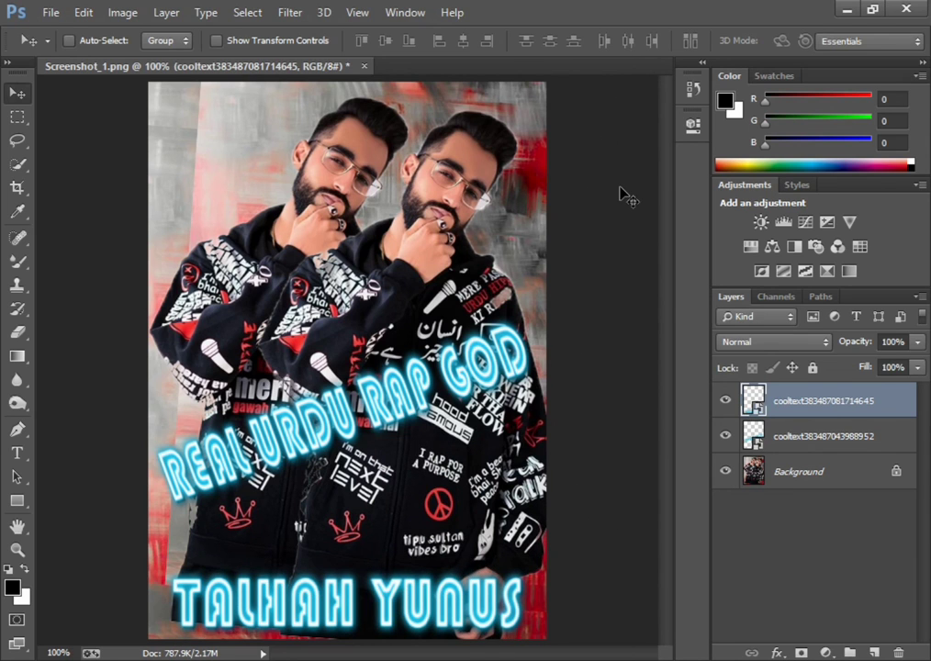